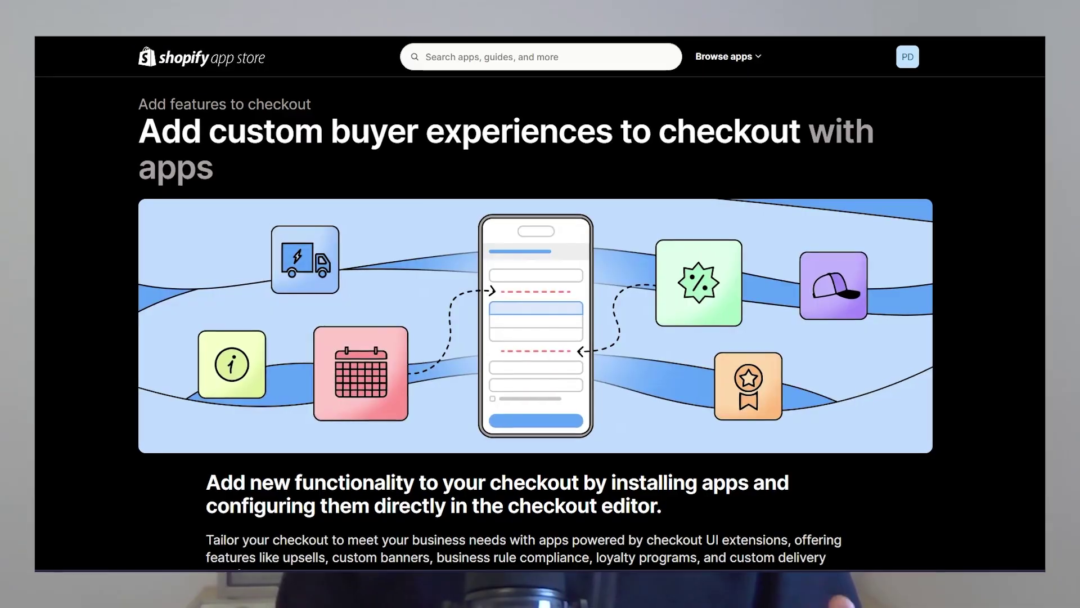
{"action": "scroll", "coordinate": [540, 304], "scroll_direction": "down", "scroll_amount": 2}
{"action": "scroll", "coordinate": [540, 303], "scroll_direction": "down", "scroll_amount": 5}
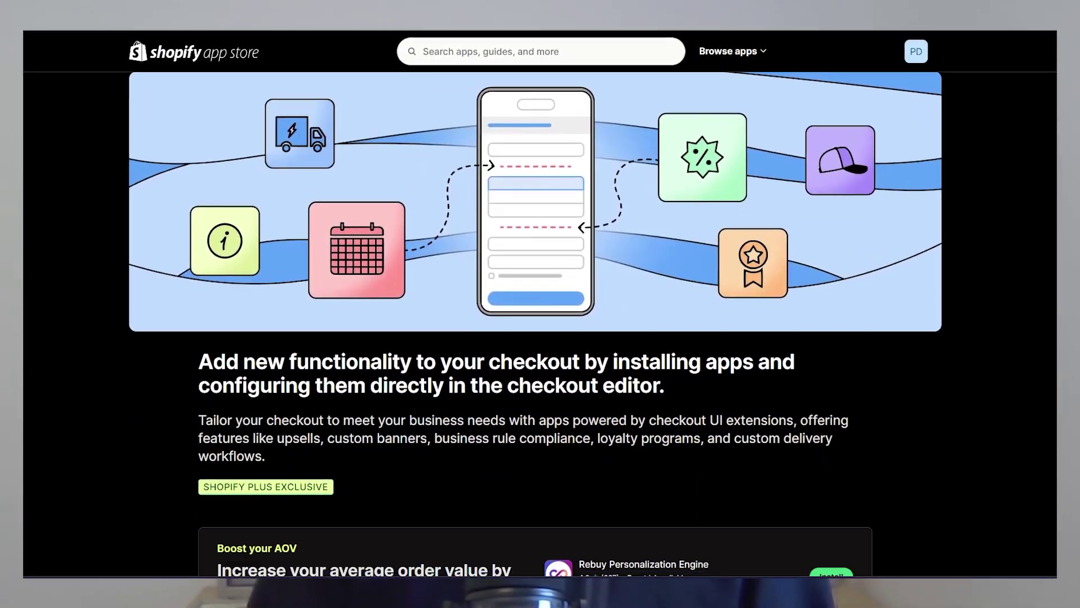
{"action": "scroll", "coordinate": [540, 304], "scroll_direction": "down", "scroll_amount": 3}
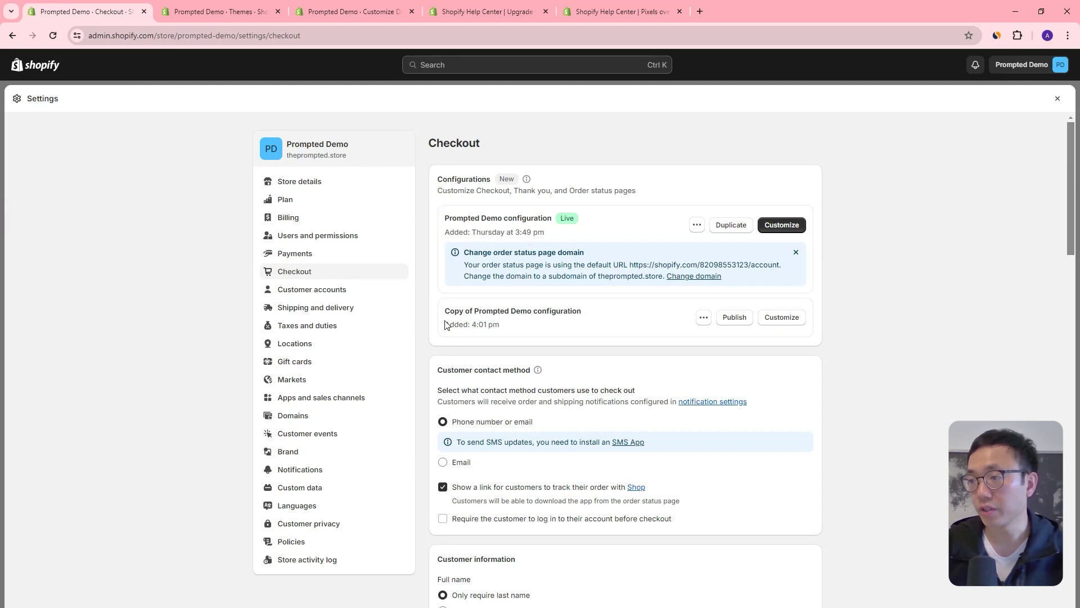
- Review the theme library on the Themes page and open the live Prompted Demo checkout configuration for customization
{"action": "left_click_drag", "start_coordinate": [445, 325], "coordinate": [597, 322]}
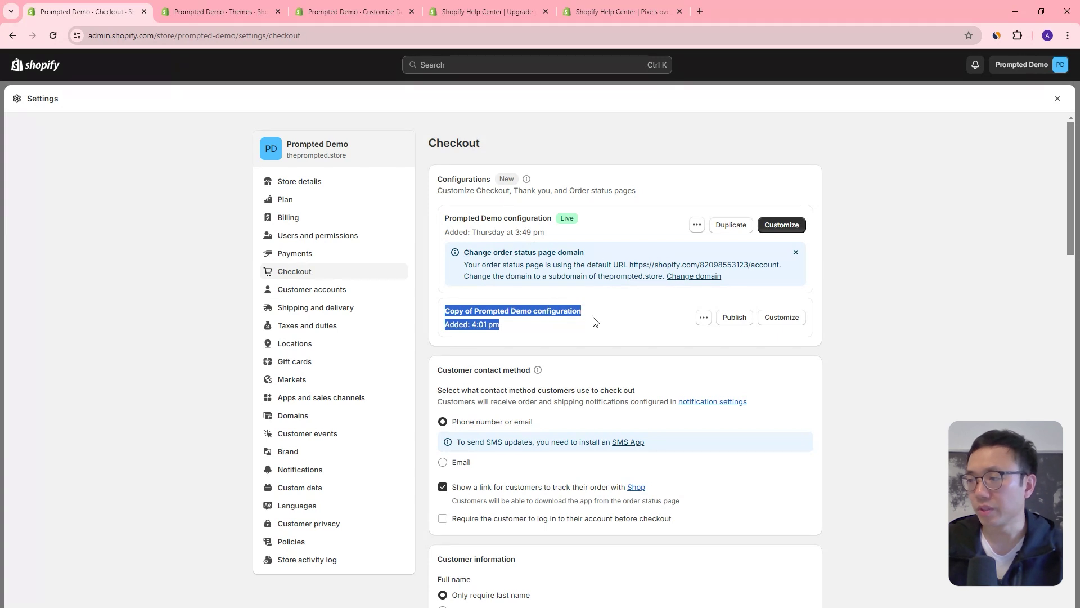
{"action": "left_click", "coordinate": [578, 320]}
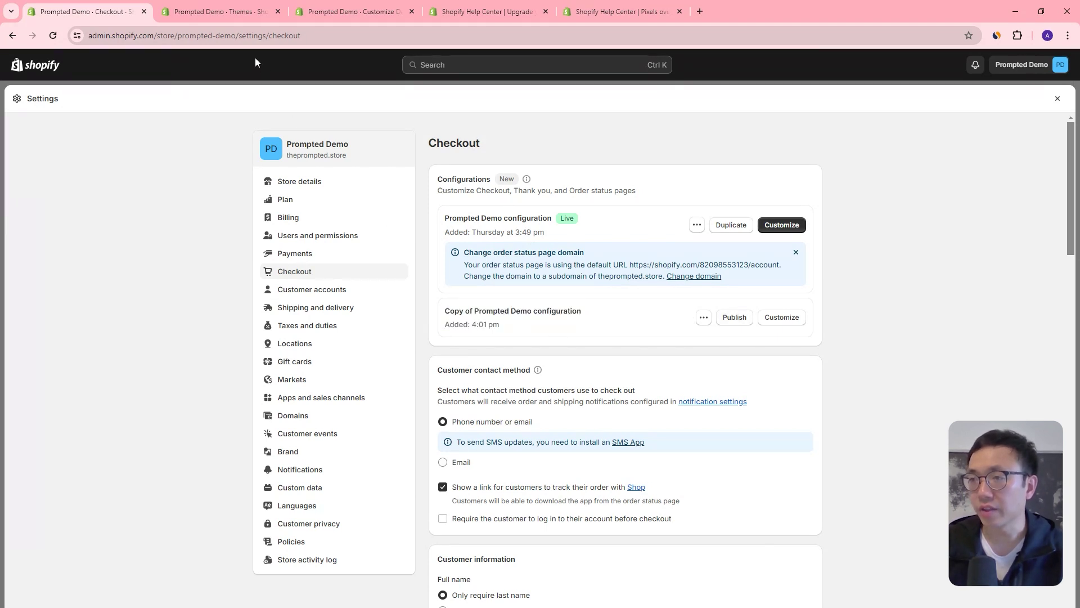
{"action": "left_click", "coordinate": [232, 17]}
{"action": "scroll", "coordinate": [473, 388], "scroll_direction": "down", "scroll_amount": 1}
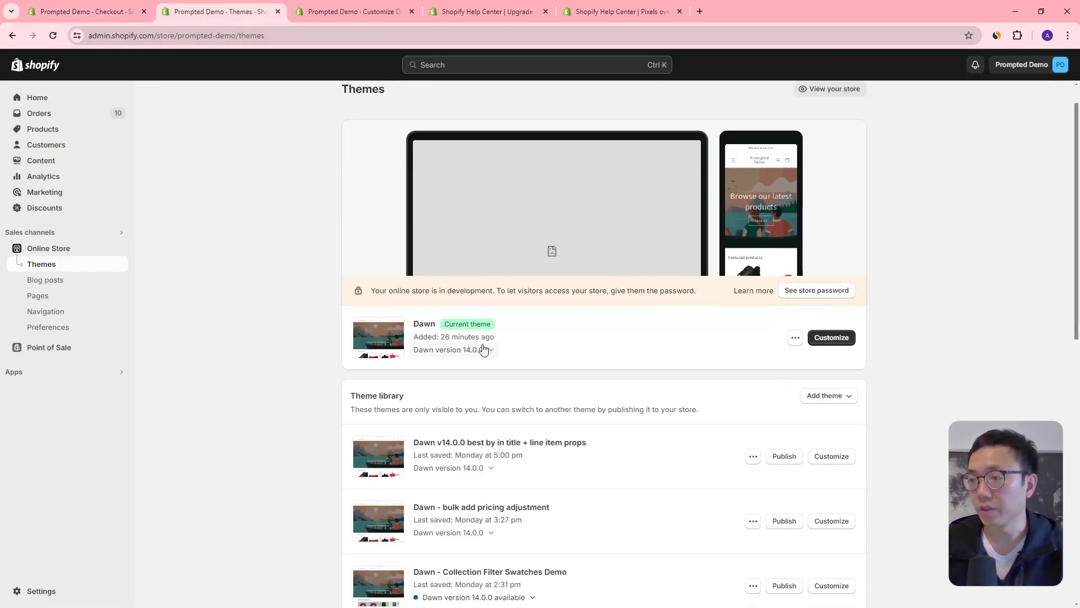
{"action": "scroll", "coordinate": [443, 338], "scroll_direction": "down", "scroll_amount": 3}
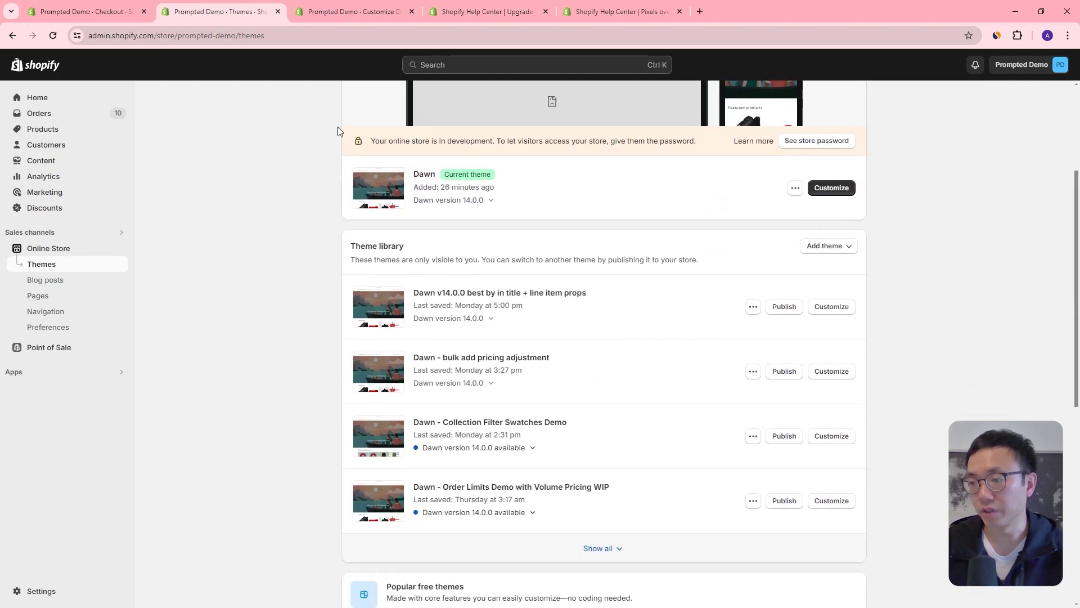
{"action": "left_click", "coordinate": [113, 16]}
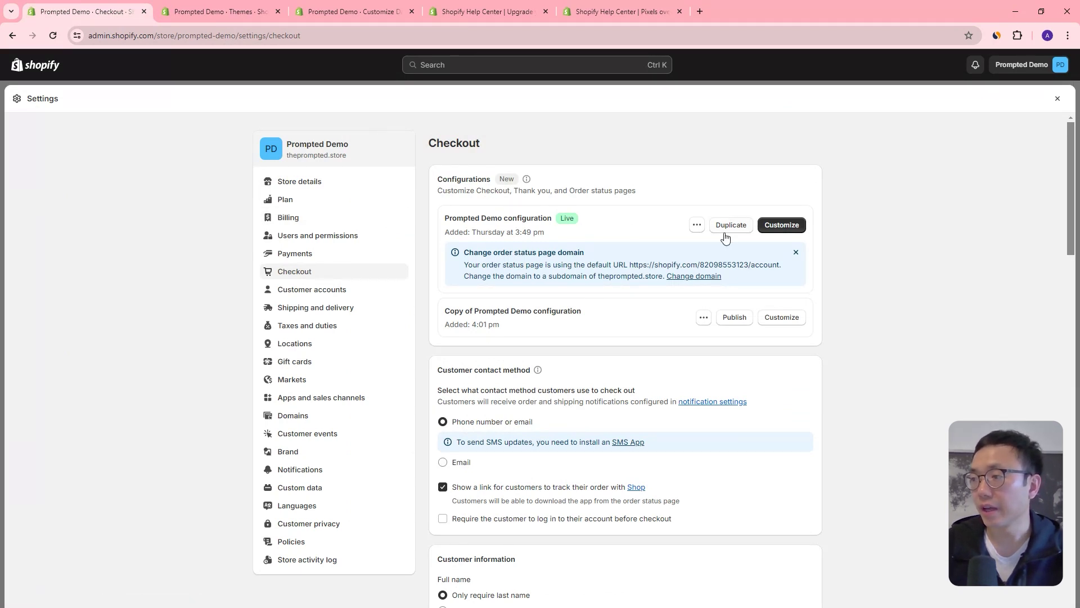
{"action": "left_click", "coordinate": [787, 225]}
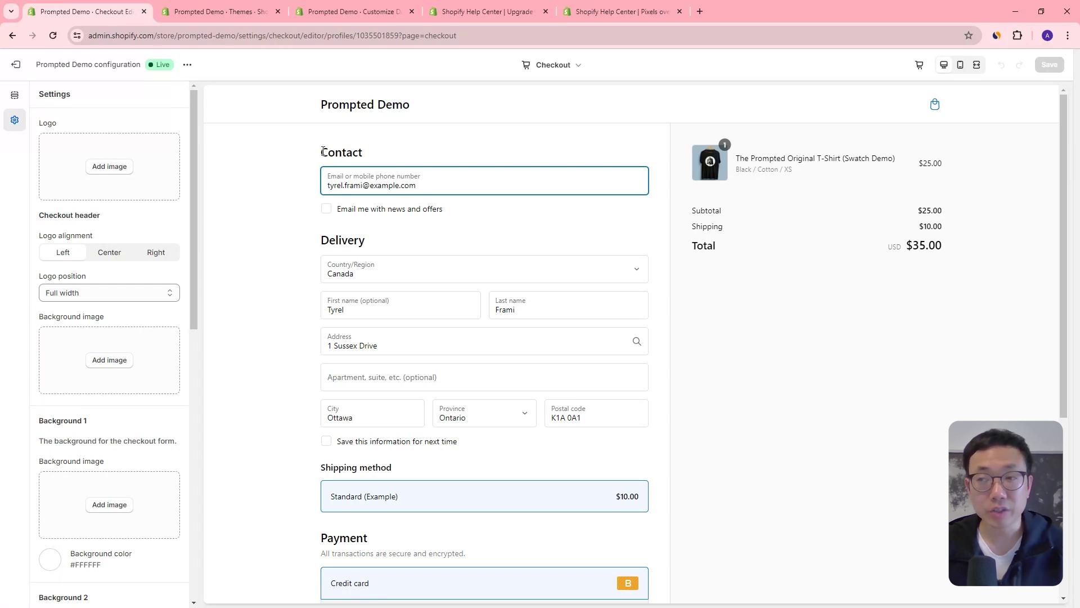
- Preview the Checkout page in the theme editor and follow its Customize checkout link
{"action": "left_click", "coordinate": [367, 12]}
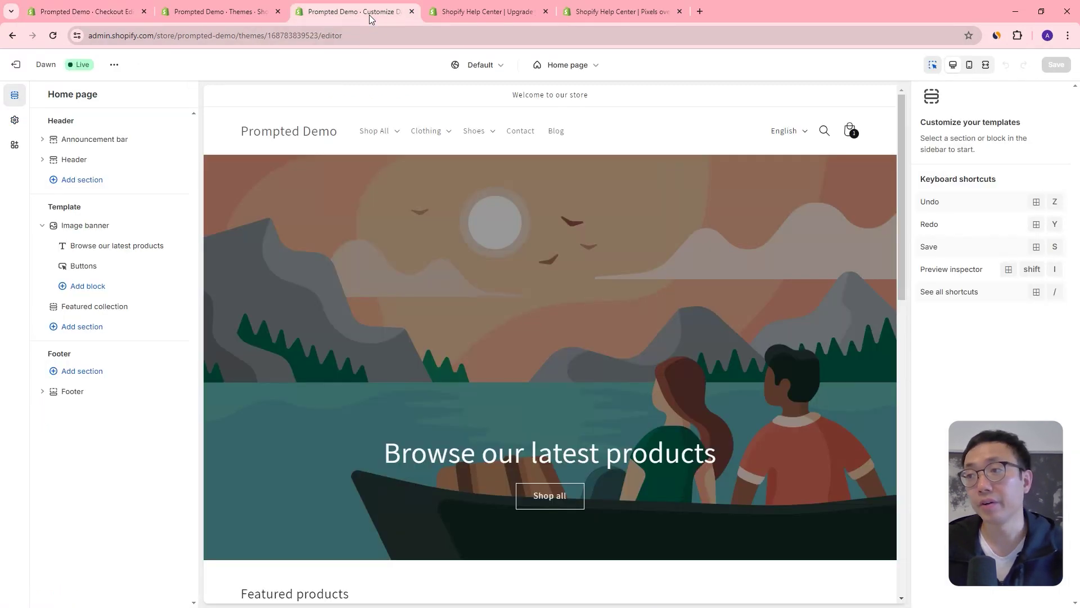
{"action": "left_click", "coordinate": [580, 65]}
{"action": "left_click", "coordinate": [539, 231]}
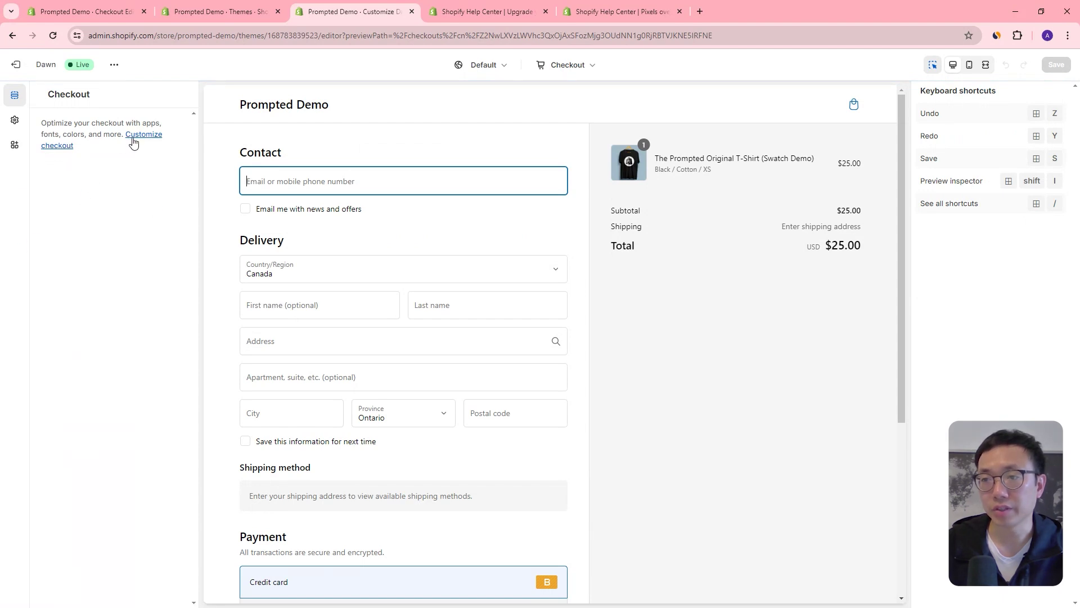
{"action": "left_click", "coordinate": [155, 137]}
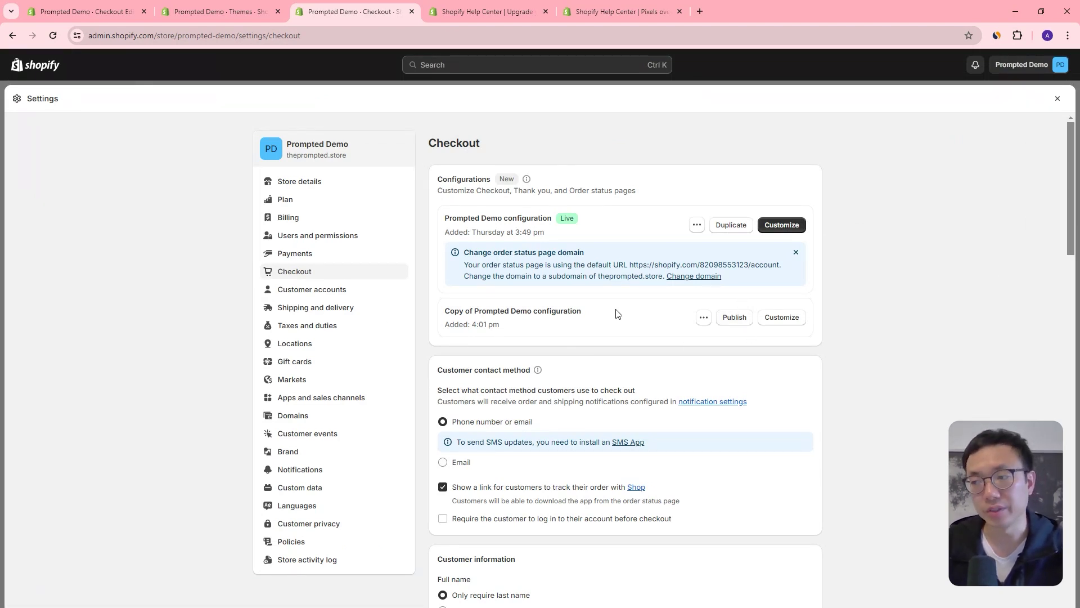
- Return to the checkout editor and examine its logo, header, background and color settings
{"action": "left_click", "coordinate": [110, 17]}
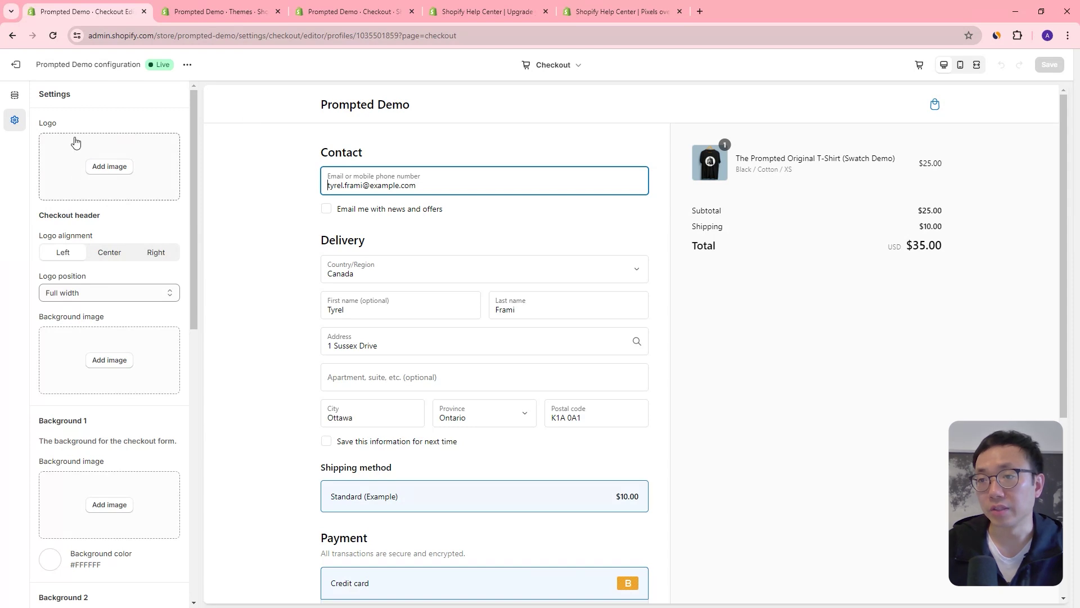
{"action": "scroll", "coordinate": [76, 143], "scroll_direction": "down", "scroll_amount": 5}
{"action": "scroll", "coordinate": [115, 327], "scroll_direction": "down", "scroll_amount": 2}
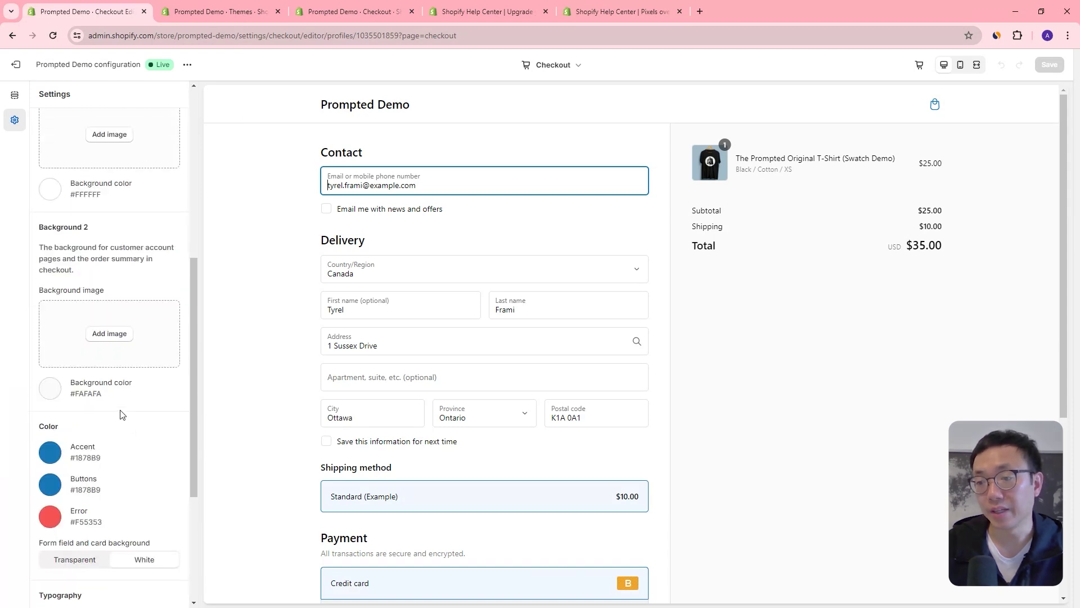
{"action": "scroll", "coordinate": [113, 361], "scroll_direction": "up", "scroll_amount": 7}
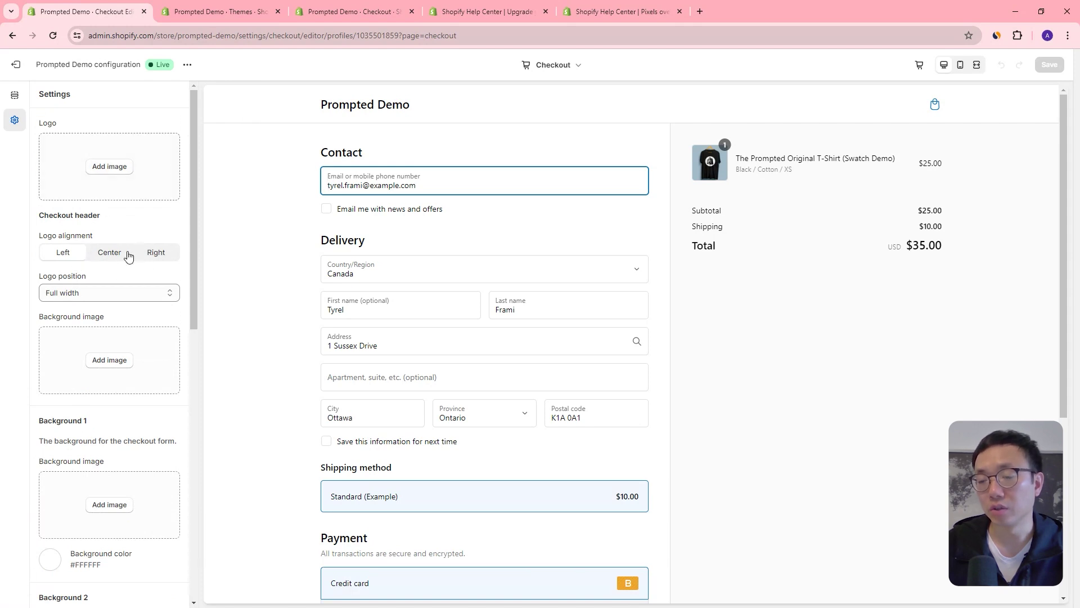
{"action": "scroll", "coordinate": [131, 276], "scroll_direction": "down", "scroll_amount": 2}
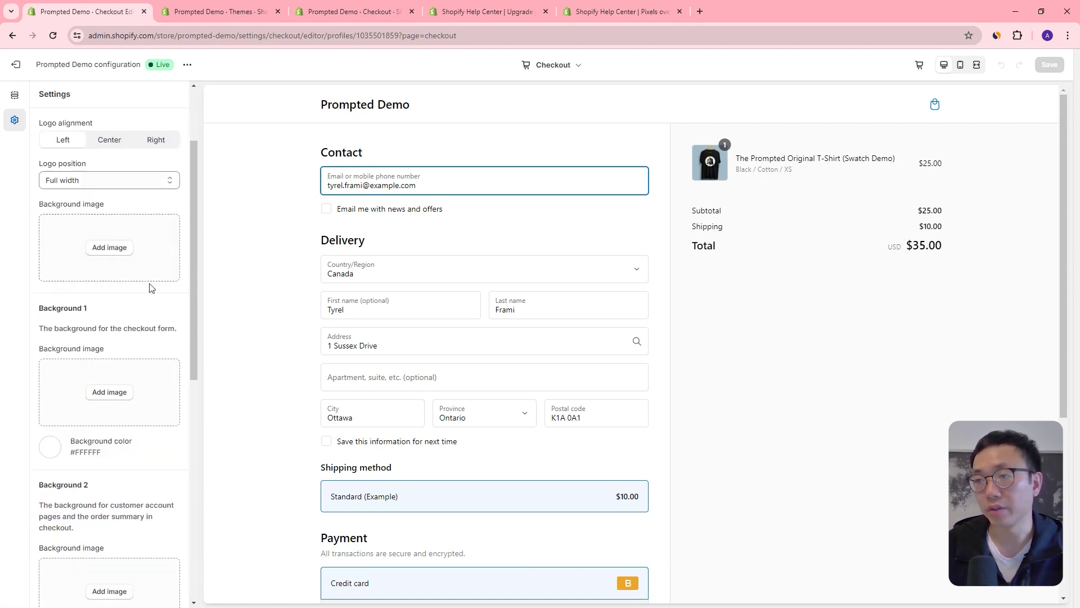
{"action": "scroll", "coordinate": [151, 288], "scroll_direction": "up", "scroll_amount": 2}
- Add the blackflower image from the store files as the checkout logo
{"action": "left_click", "coordinate": [130, 166]}
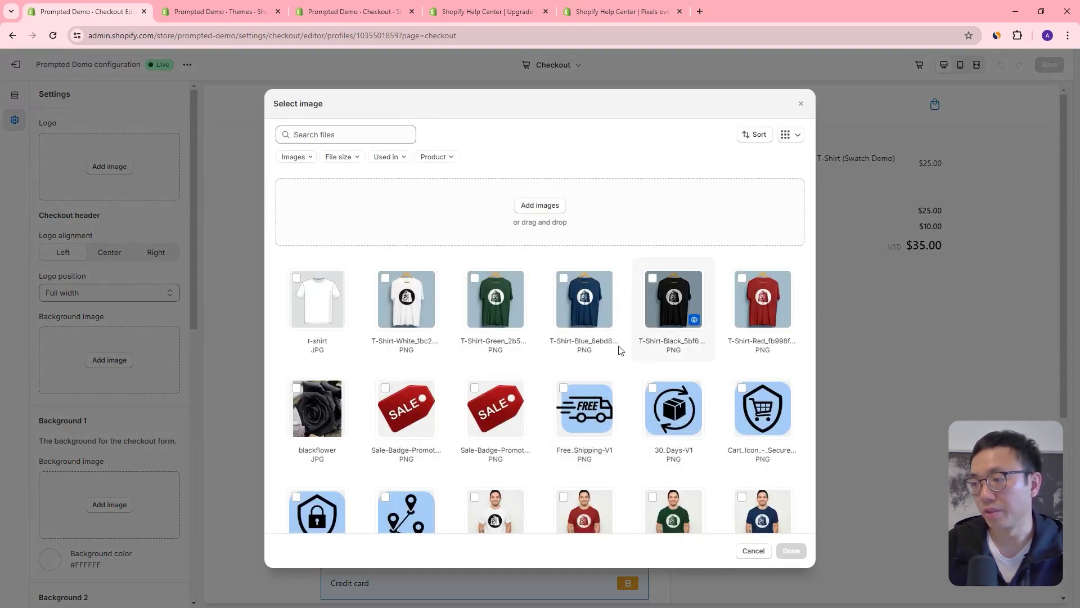
{"action": "scroll", "coordinate": [519, 331], "scroll_direction": "down", "scroll_amount": 2}
{"action": "scroll", "coordinate": [518, 331], "scroll_direction": "down", "scroll_amount": 1}
{"action": "scroll", "coordinate": [484, 321], "scroll_direction": "up", "scroll_amount": 2}
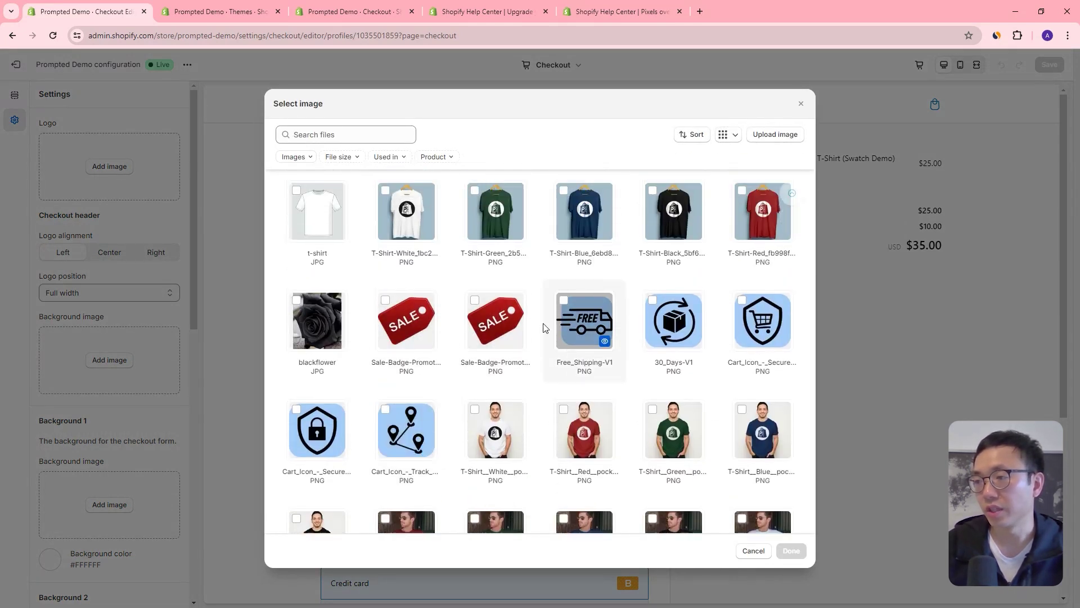
{"action": "left_click", "coordinate": [288, 355]}
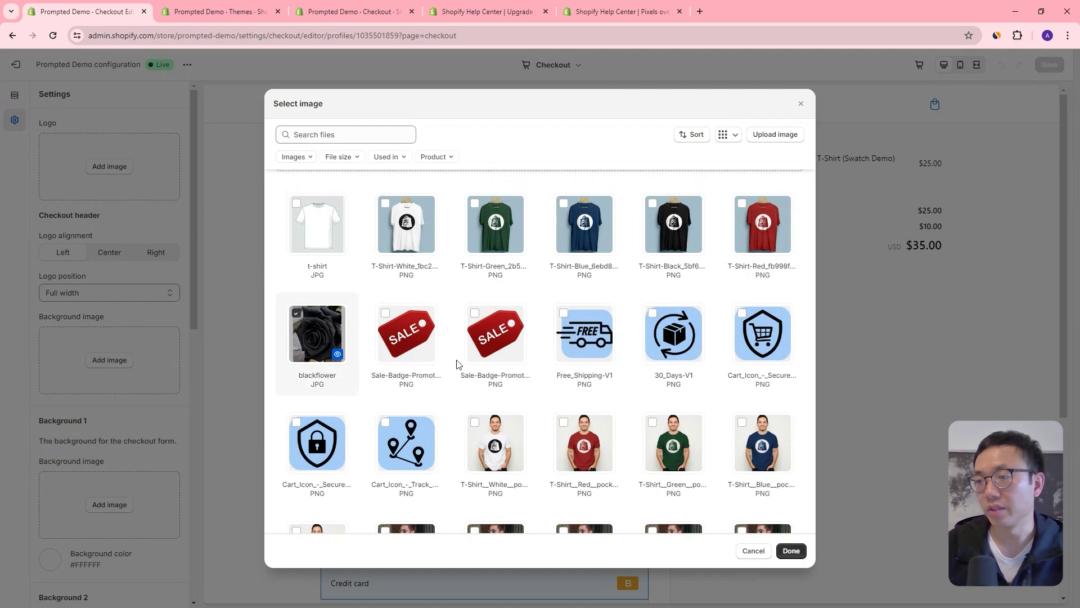
{"action": "left_click", "coordinate": [792, 551]}
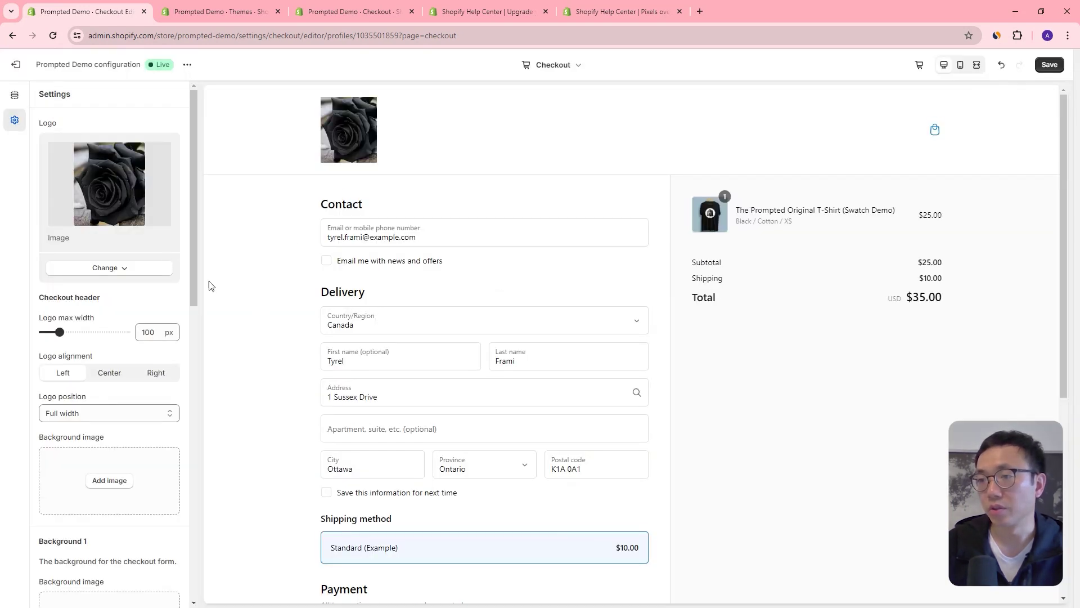
- Add the folded white T-shirt image as the background image of the checkout header
{"action": "scroll", "coordinate": [90, 293], "scroll_direction": "down", "scroll_amount": 3}
{"action": "left_click", "coordinate": [126, 291]}
{"action": "scroll", "coordinate": [647, 325], "scroll_direction": "down", "scroll_amount": 10}
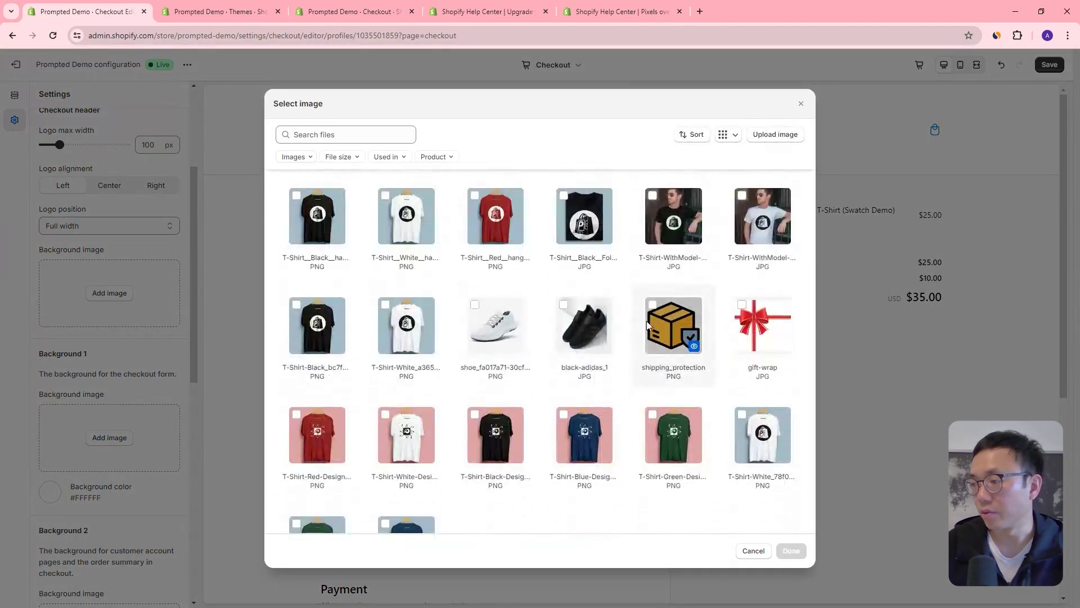
{"action": "scroll", "coordinate": [647, 326], "scroll_direction": "down", "scroll_amount": 2}
{"action": "scroll", "coordinate": [564, 339], "scroll_direction": "up", "scroll_amount": 4}
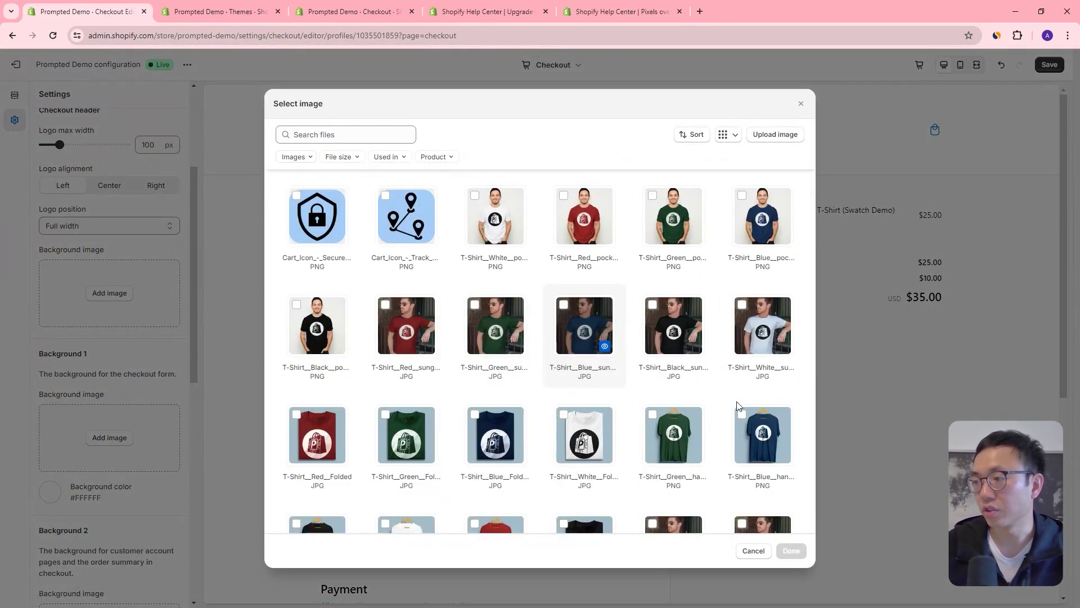
{"action": "left_click", "coordinate": [595, 439]}
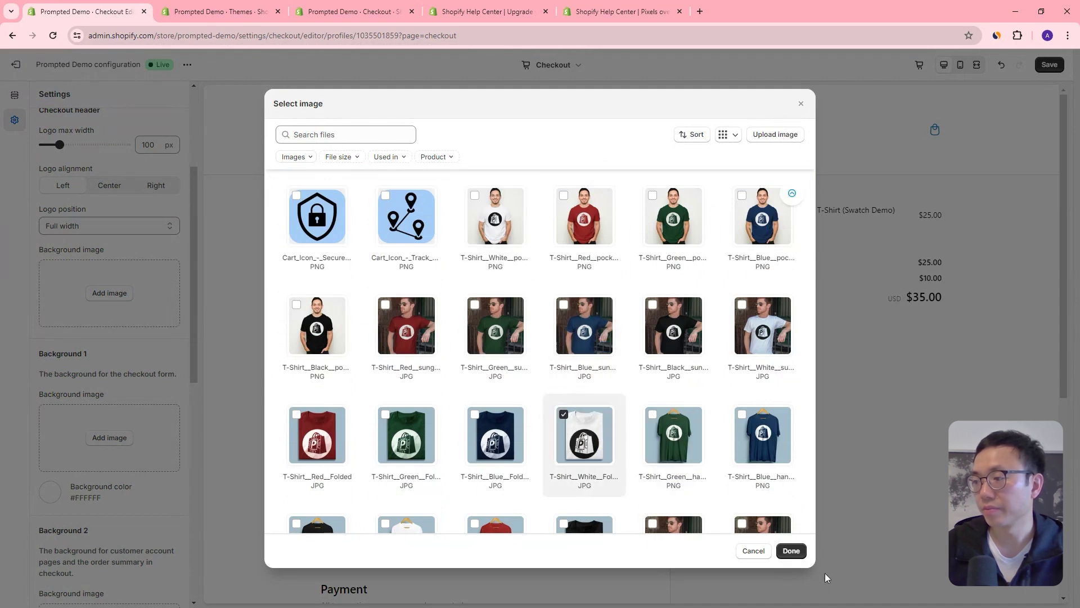
{"action": "left_click", "coordinate": [791, 550]}
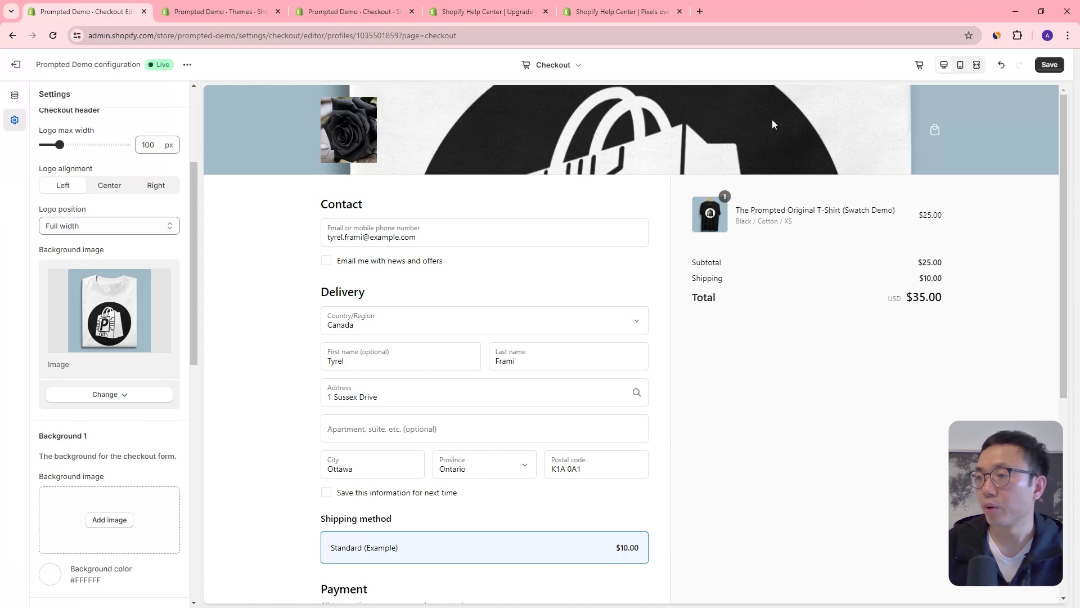
- Add the Cart_Icon_-_Secure_lock image as the Background 1 image and review it in the checkout form preview
{"action": "scroll", "coordinate": [110, 371], "scroll_direction": "down", "scroll_amount": 3}
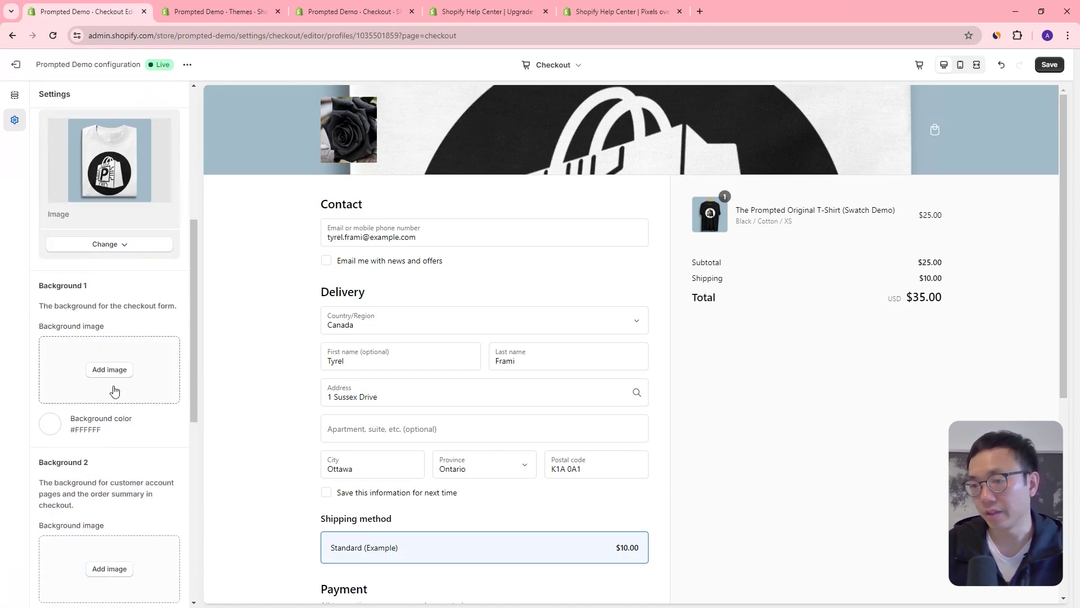
{"action": "left_click", "coordinate": [175, 373]}
{"action": "scroll", "coordinate": [619, 366], "scroll_direction": "down", "scroll_amount": 5}
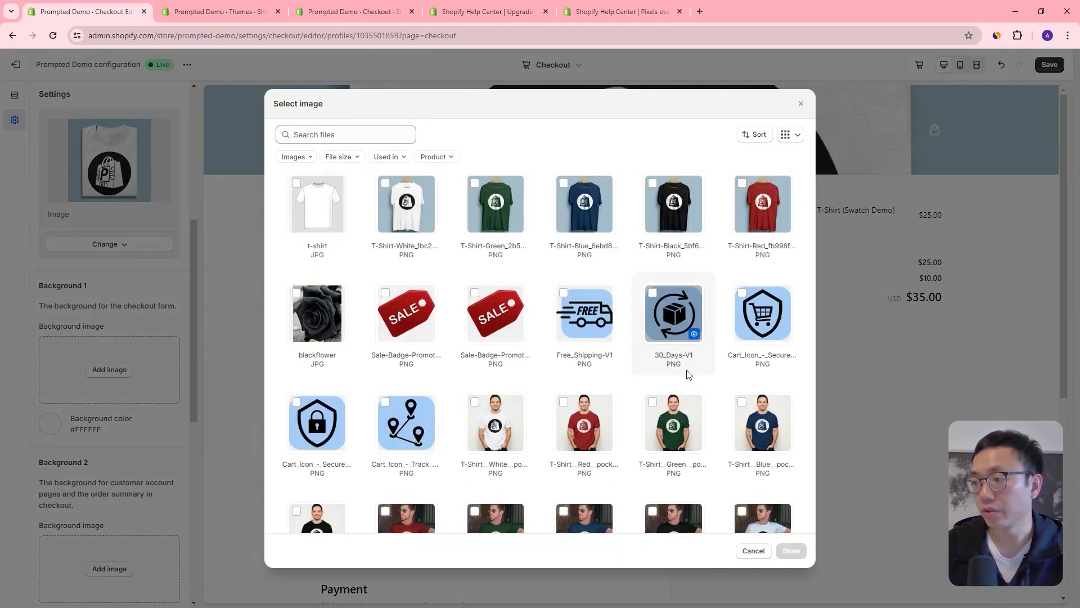
{"action": "left_click", "coordinate": [338, 313]}
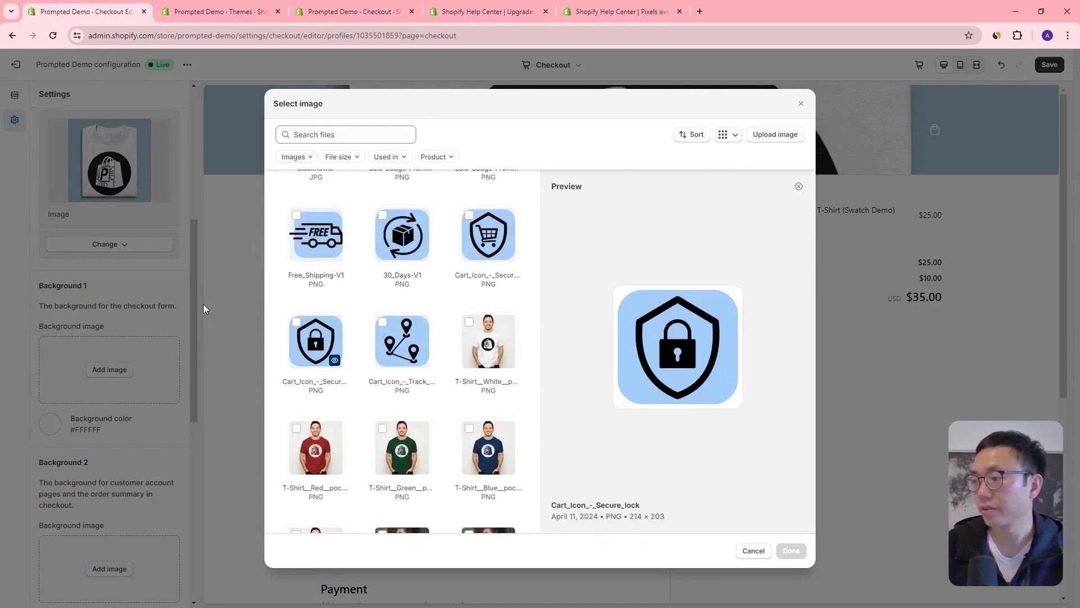
{"action": "left_click", "coordinate": [297, 322]}
{"action": "left_click", "coordinate": [792, 550]}
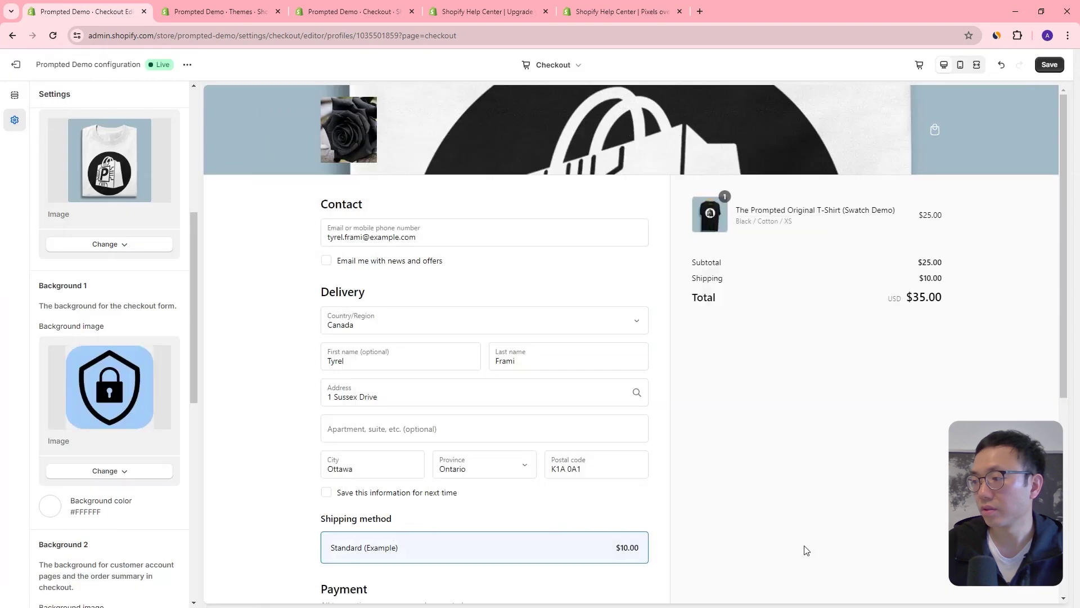
{"action": "scroll", "coordinate": [481, 325], "scroll_direction": "down", "scroll_amount": 6}
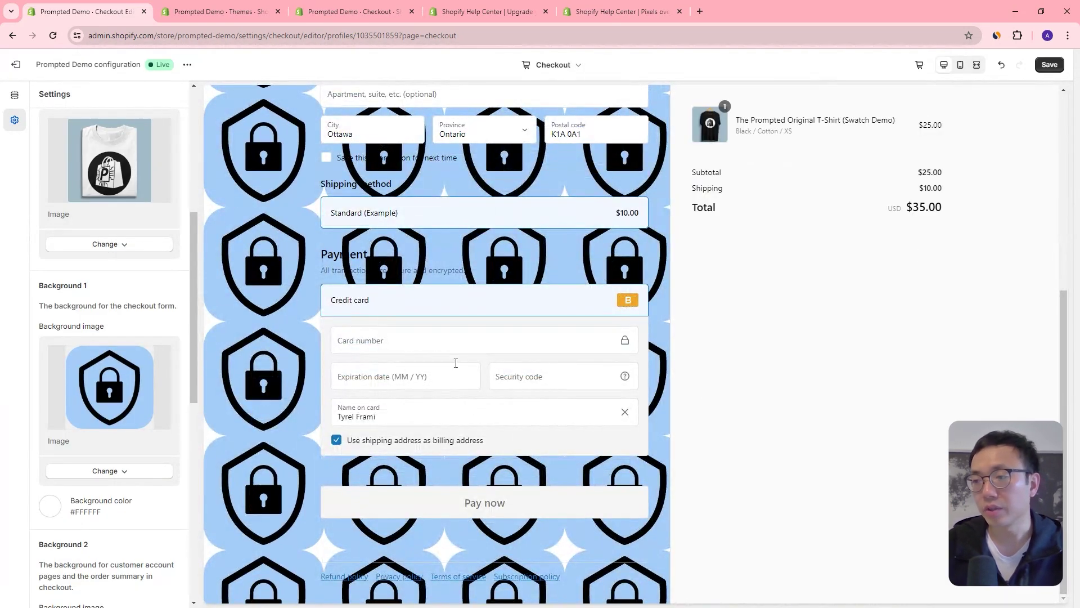
{"action": "scroll", "coordinate": [242, 234], "scroll_direction": "up", "scroll_amount": 6}
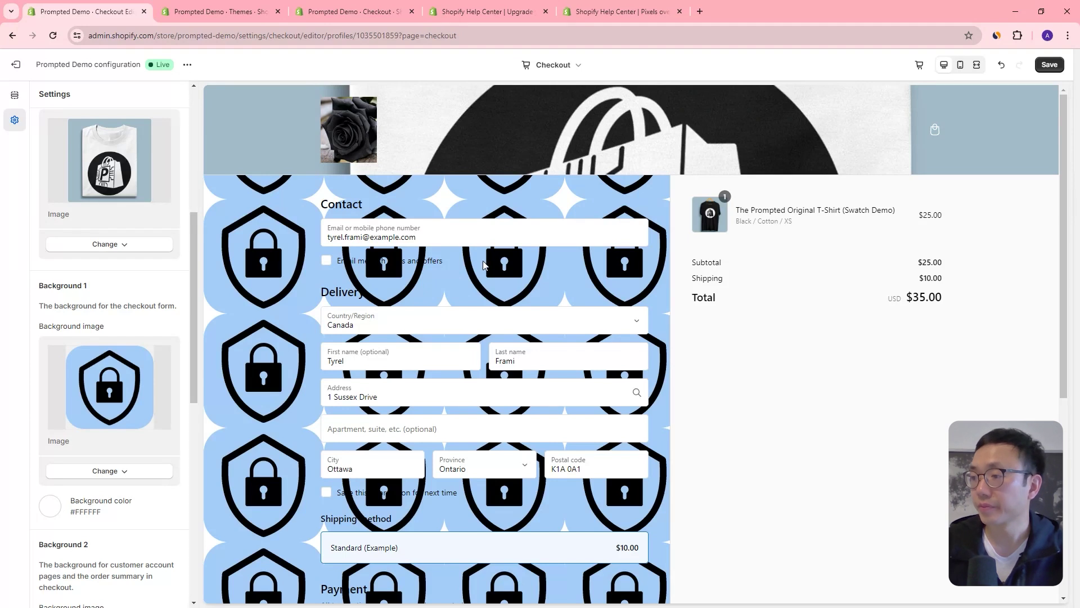
- Check whether app blocks can be added to the checkout page, and return to the branding settings
{"action": "left_click", "coordinate": [16, 95]}
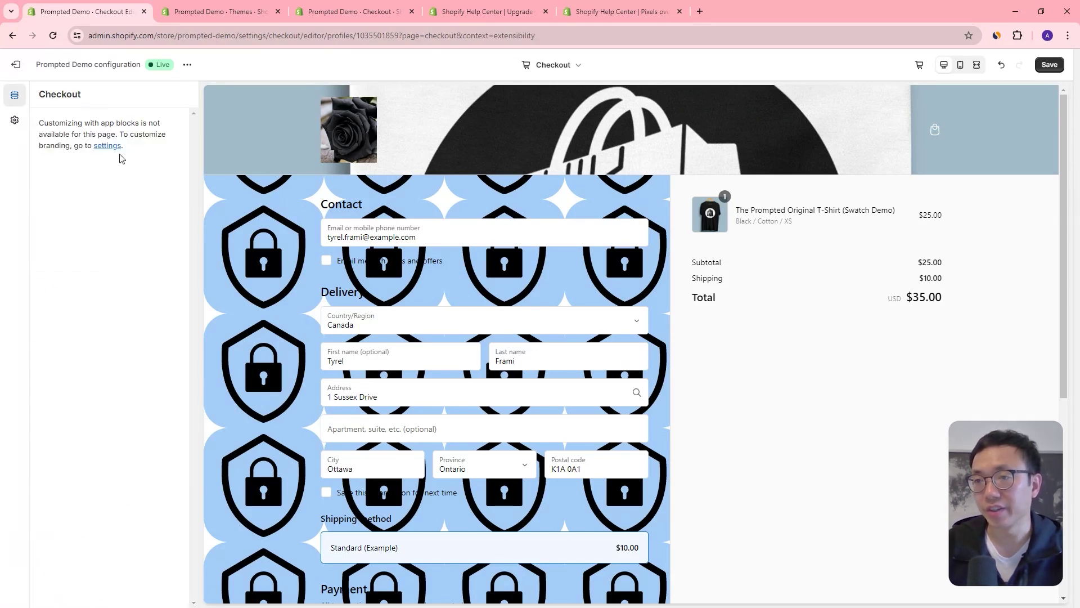
{"action": "left_click_drag", "start_coordinate": [62, 123], "coordinate": [164, 134]}
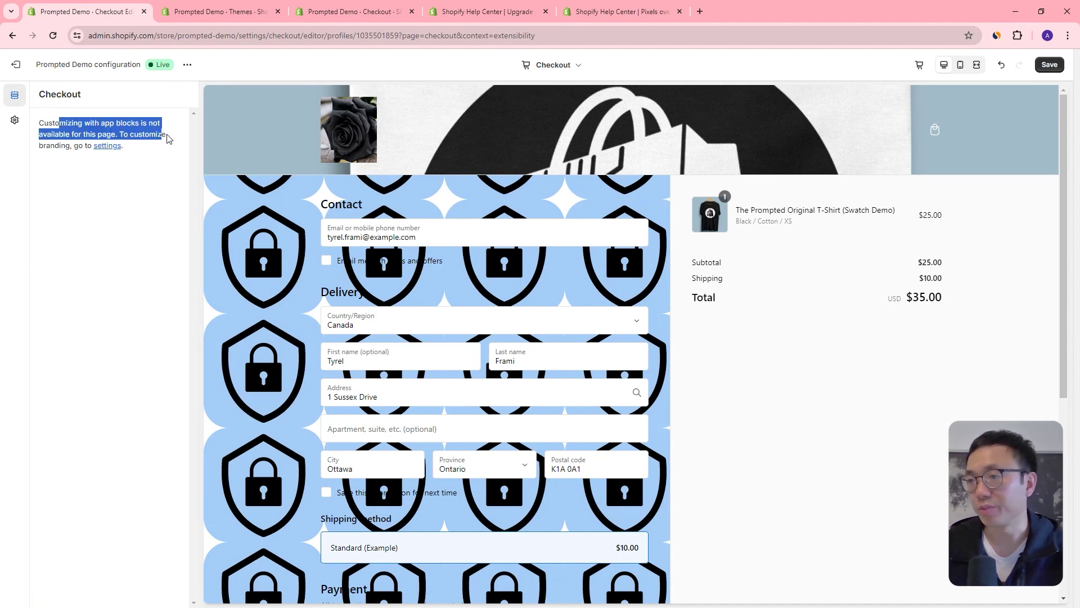
{"action": "left_click", "coordinate": [15, 120]}
- Remove the Background 1 image and the checkout header's background image
{"action": "scroll", "coordinate": [165, 278], "scroll_direction": "down", "scroll_amount": 3}
{"action": "scroll", "coordinate": [163, 281], "scroll_direction": "down", "scroll_amount": 3}
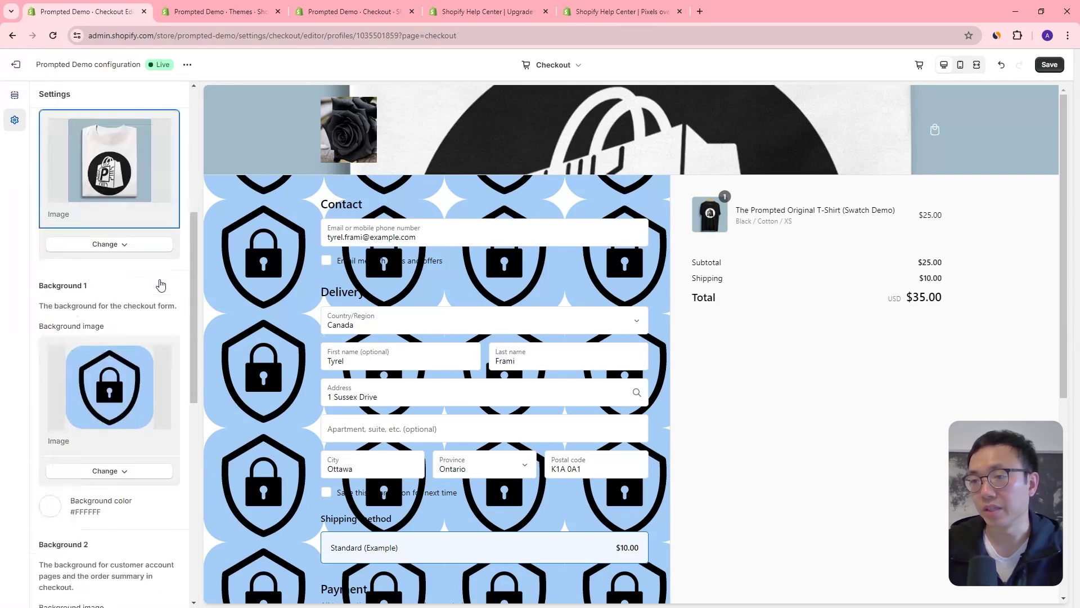
{"action": "scroll", "coordinate": [162, 287], "scroll_direction": "down", "scroll_amount": 3}
{"action": "left_click", "coordinate": [128, 293]}
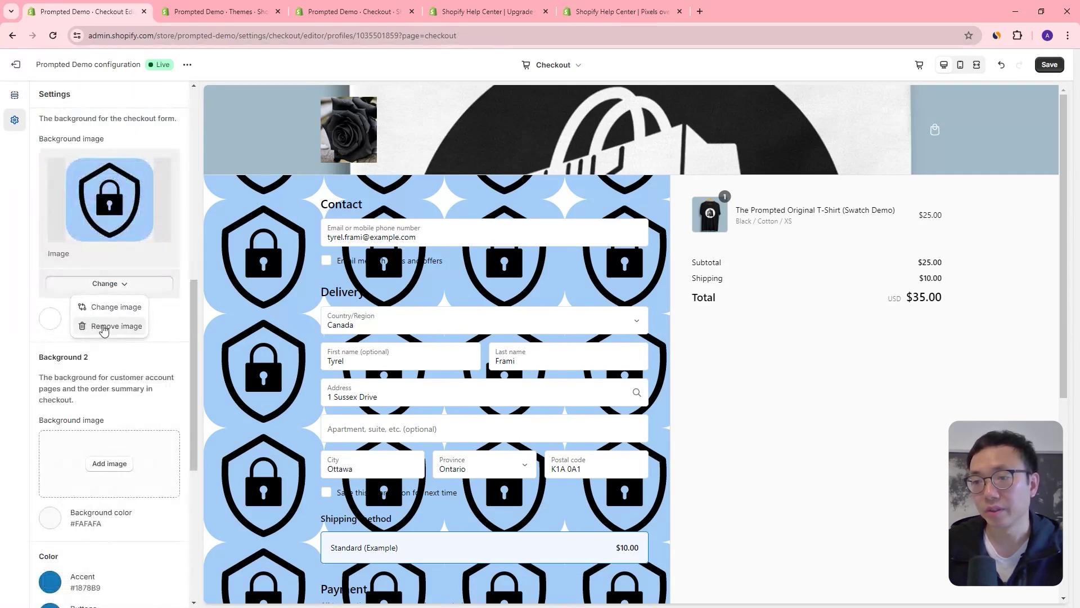
{"action": "left_click", "coordinate": [119, 337]}
{"action": "scroll", "coordinate": [151, 278], "scroll_direction": "up", "scroll_amount": 3}
{"action": "left_click", "coordinate": [141, 206]}
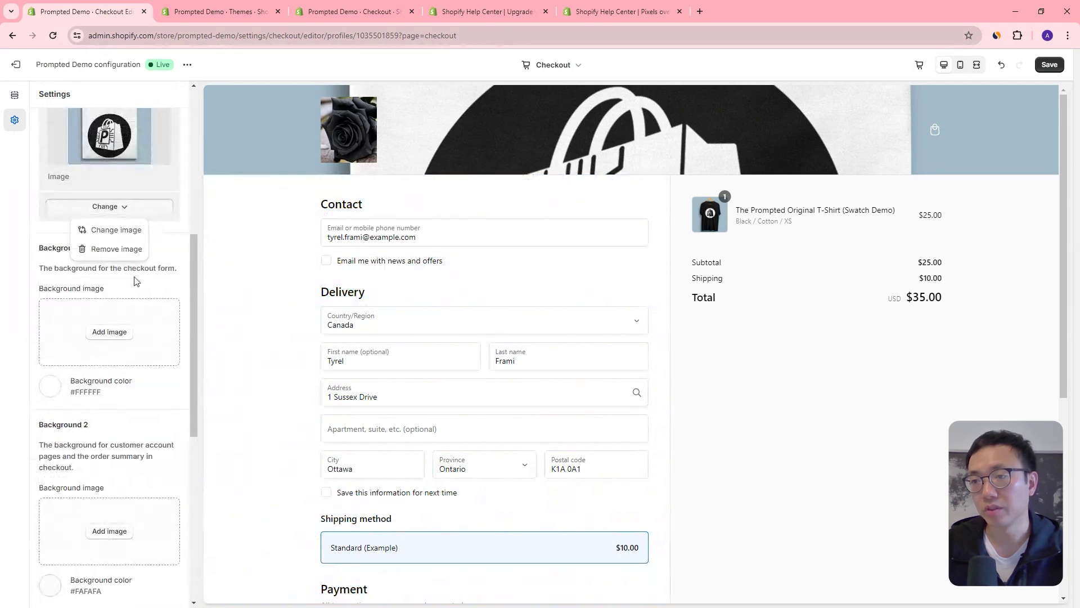
{"action": "left_click", "coordinate": [133, 256]}
- Remove the logo image from the checkout branding
{"action": "scroll", "coordinate": [138, 236], "scroll_direction": "up", "scroll_amount": 3}
{"action": "scroll", "coordinate": [133, 219], "scroll_direction": "up", "scroll_amount": 2}
{"action": "left_click", "coordinate": [128, 229]}
{"action": "left_click", "coordinate": [134, 274]}
{"action": "scroll", "coordinate": [186, 230], "scroll_direction": "down", "scroll_amount": 9}
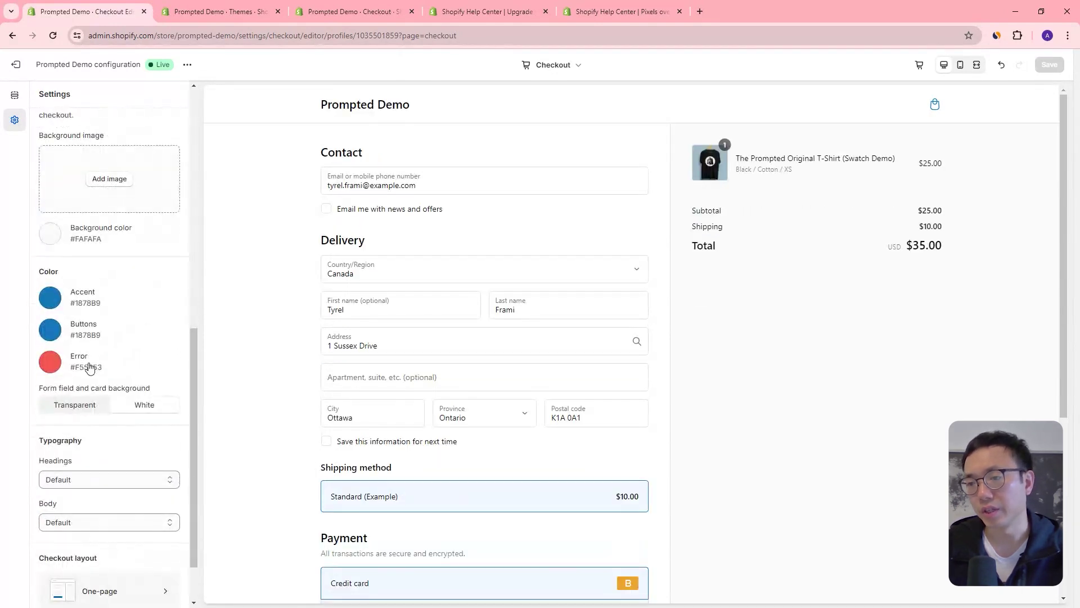
- Try the three-page checkout layout and walk through its information, shipping and payment pages in the preview
{"action": "scroll", "coordinate": [103, 498], "scroll_direction": "down", "scroll_amount": 1}
{"action": "scroll", "coordinate": [145, 415], "scroll_direction": "up", "scroll_amount": 3}
{"action": "scroll", "coordinate": [135, 328], "scroll_direction": "down", "scroll_amount": 3}
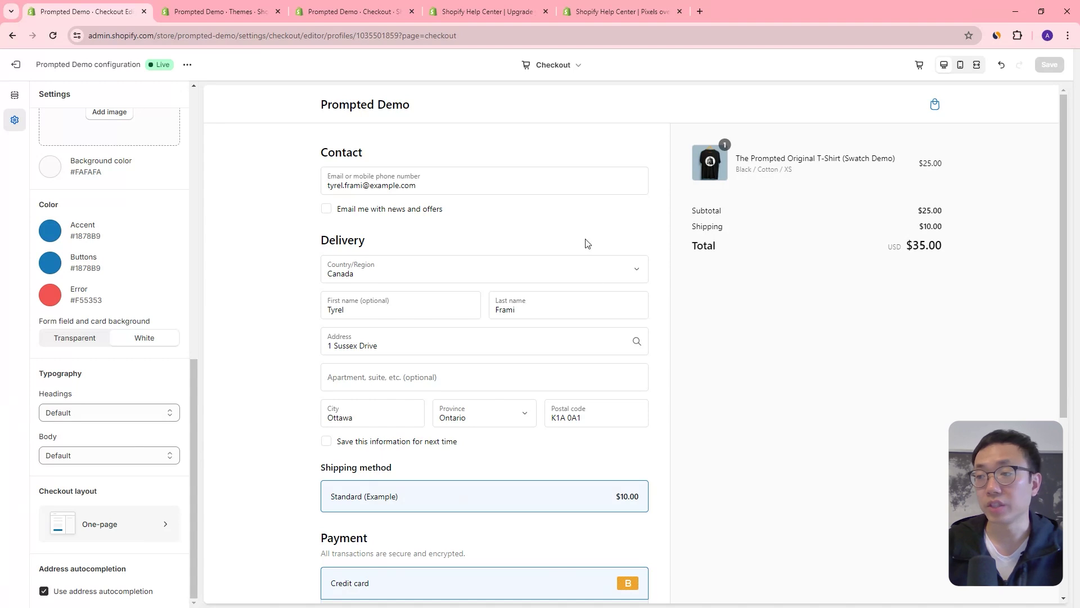
{"action": "scroll", "coordinate": [370, 170], "scroll_direction": "down", "scroll_amount": 5}
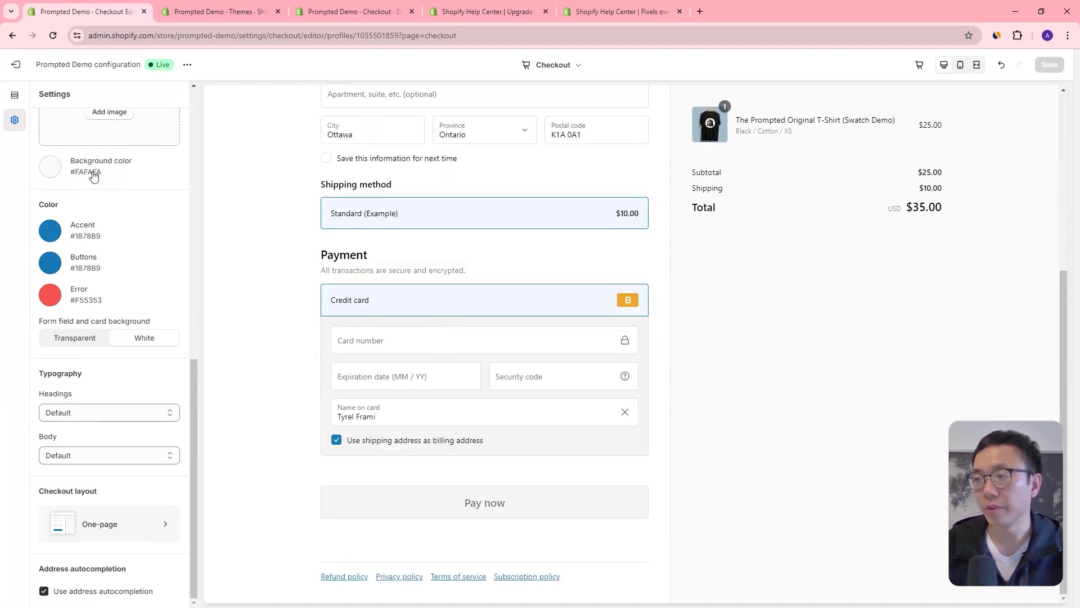
{"action": "left_click", "coordinate": [107, 528]}
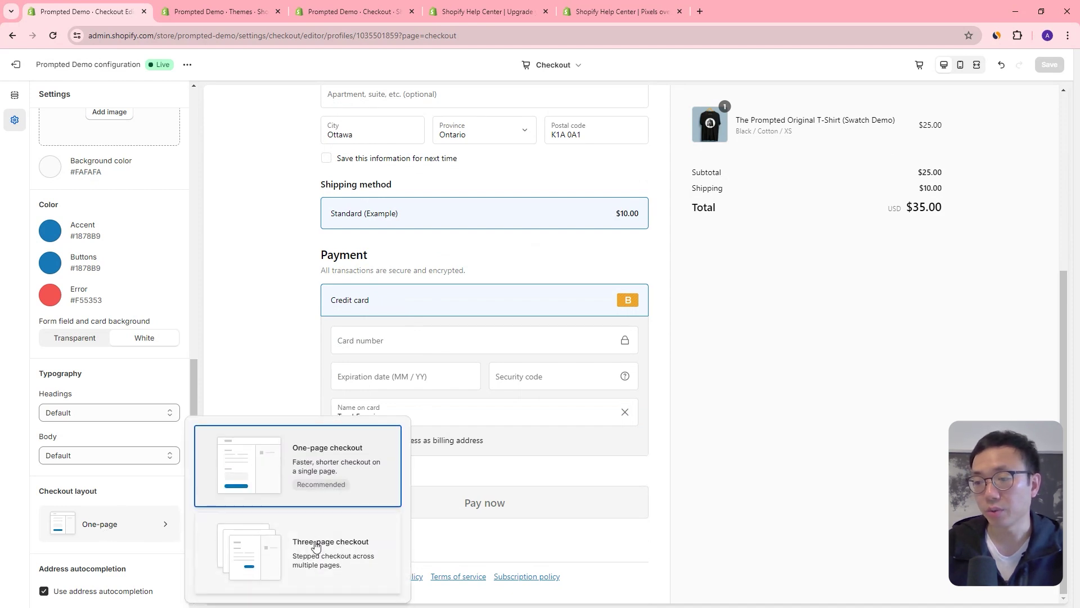
{"action": "left_click", "coordinate": [317, 546]}
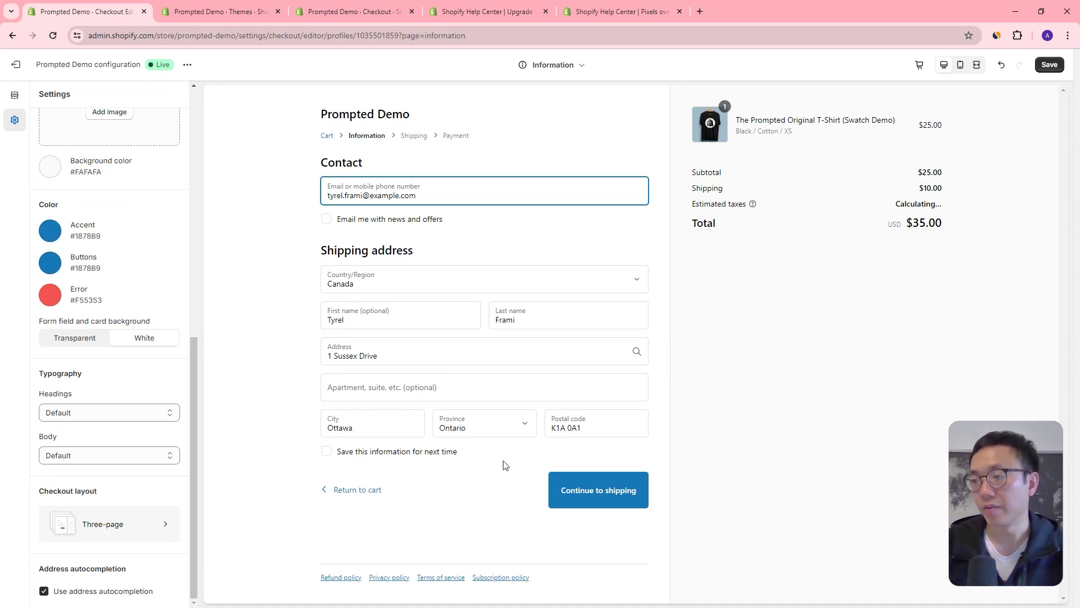
{"action": "left_click", "coordinate": [622, 497]}
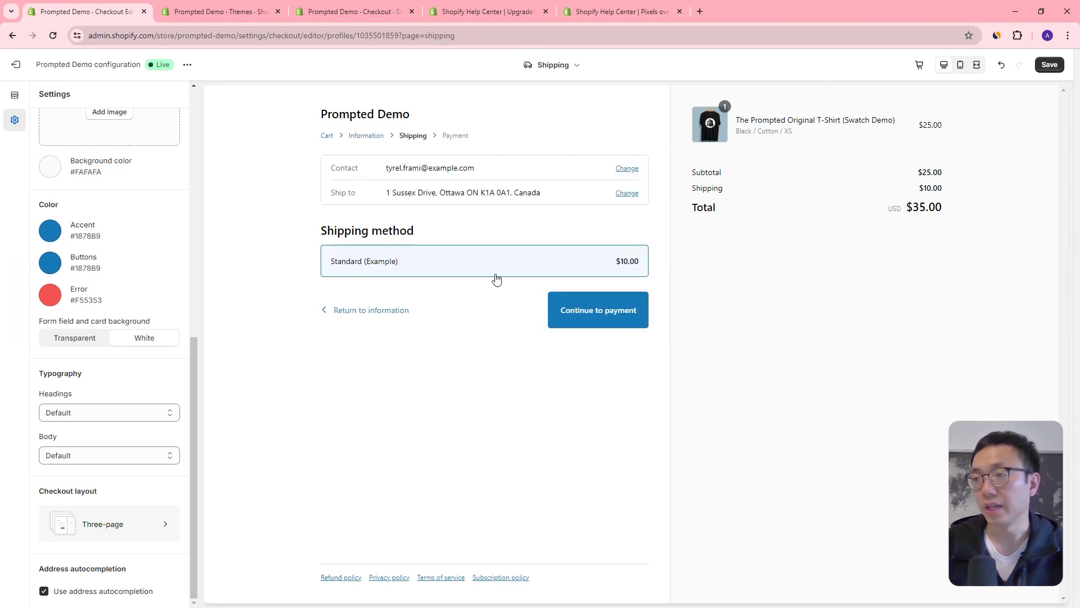
{"action": "left_click", "coordinate": [585, 308]}
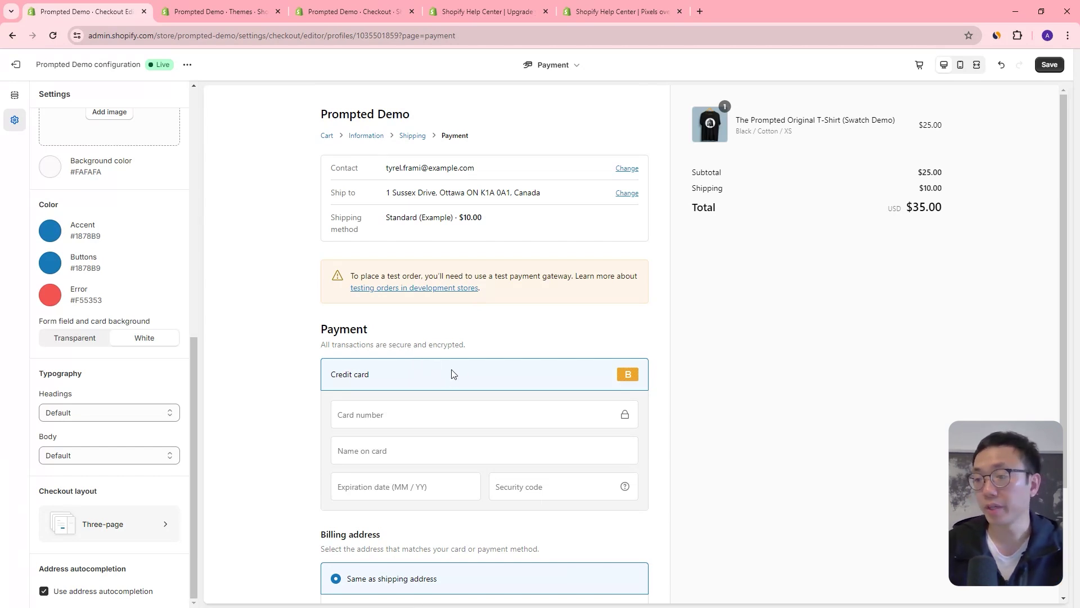
{"action": "scroll", "coordinate": [436, 371], "scroll_direction": "down", "scroll_amount": 2}
- Set the checkout layout back to one-page checkout and return to the logo and header settings
{"action": "left_click", "coordinate": [145, 531]}
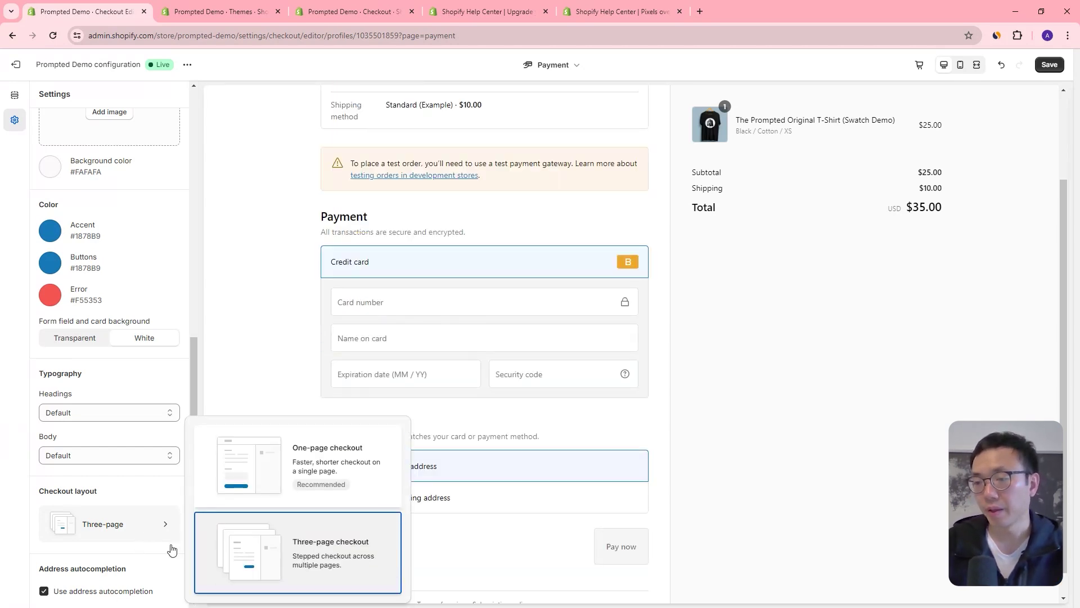
{"action": "left_click", "coordinate": [345, 470]}
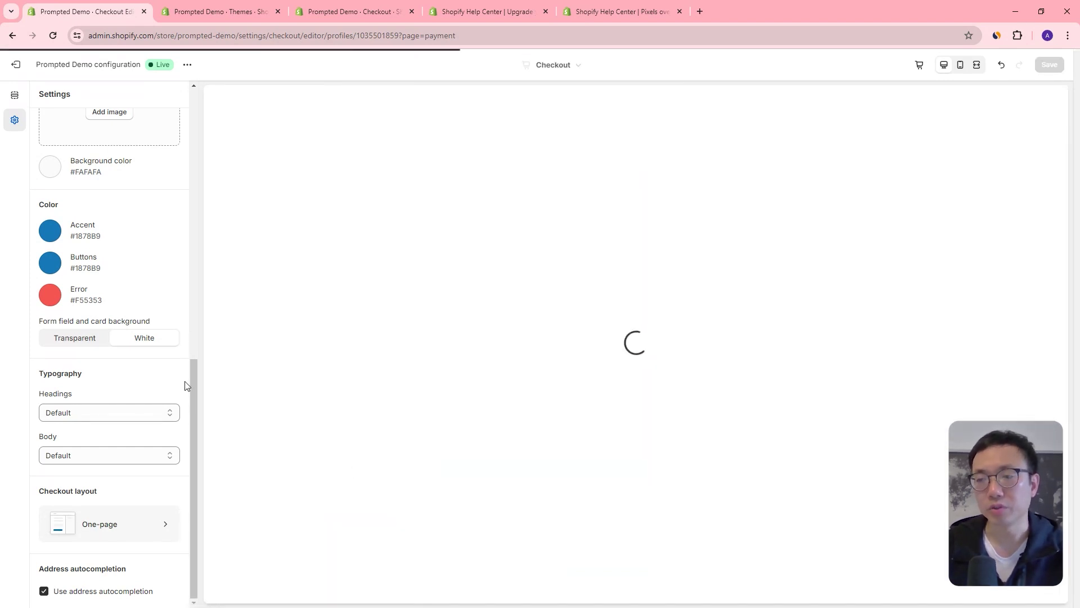
{"action": "left_click_drag", "start_coordinate": [195, 367], "coordinate": [188, 96]}
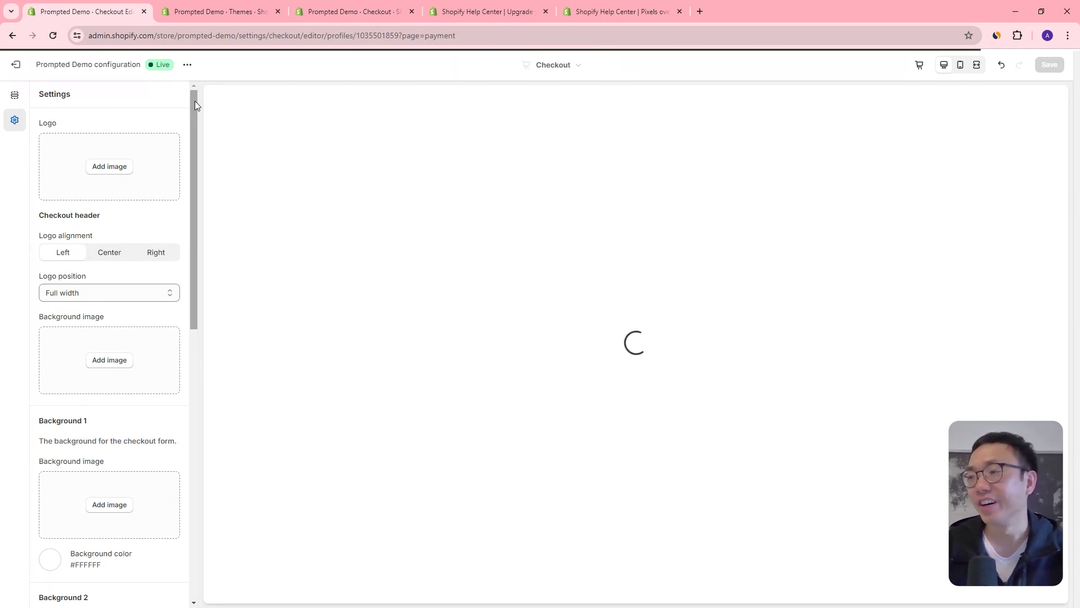
{"action": "scroll", "coordinate": [195, 104], "scroll_direction": "down", "scroll_amount": 1}
{"action": "scroll", "coordinate": [194, 102], "scroll_direction": "up", "scroll_amount": 1}
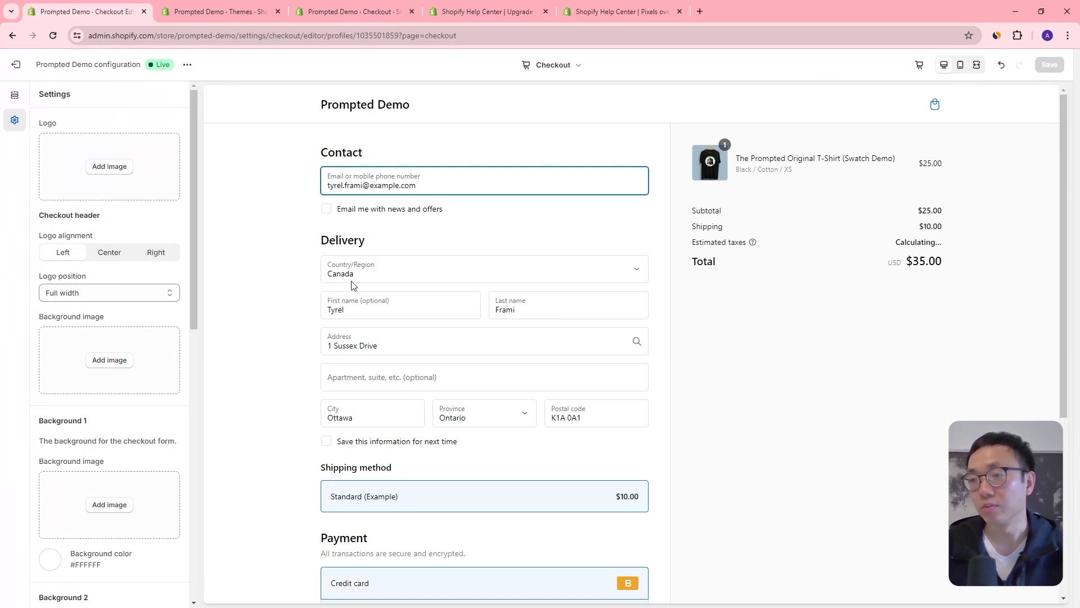
{"action": "mouse_move", "coordinate": [196, 168]}
{"action": "left_mouse_down"}
{"action": "mouse_move", "coordinate": [205, 213]}
{"action": "mouse_move", "coordinate": [210, 162]}
{"action": "left_mouse_up"}
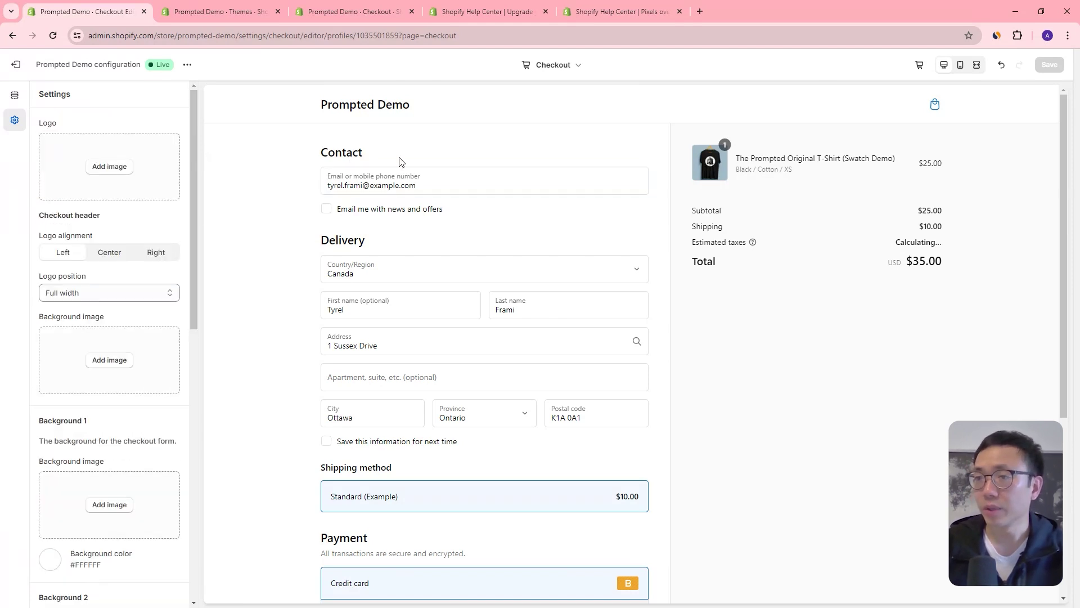
- Review the sections of the Thank you page and check which app blocks can be added to it
{"action": "left_click", "coordinate": [577, 65]}
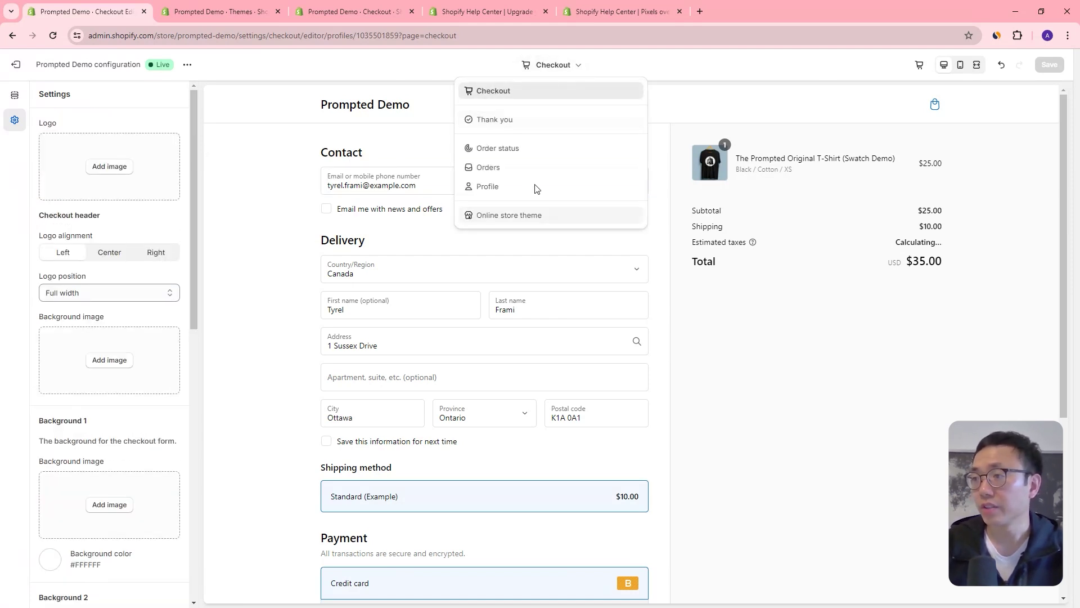
{"action": "left_click", "coordinate": [518, 120]}
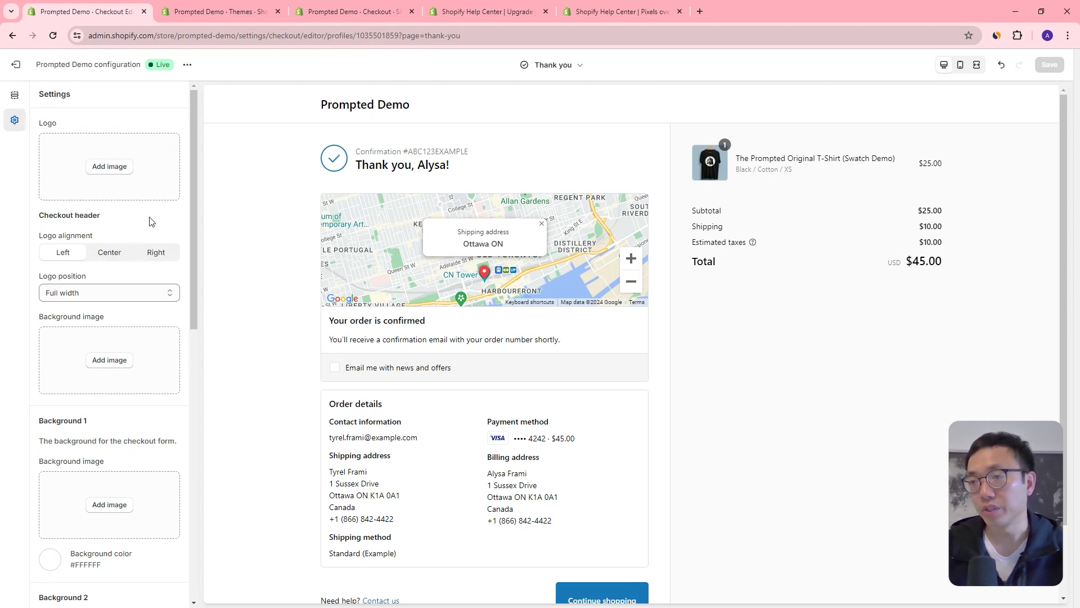
{"action": "left_click", "coordinate": [14, 95]}
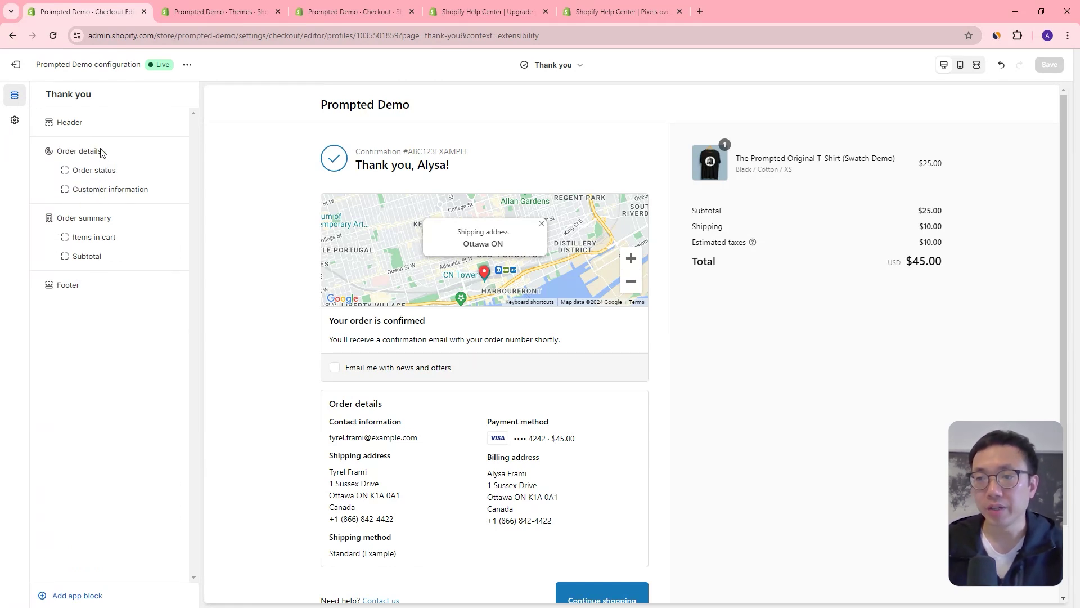
{"action": "left_click_drag", "start_coordinate": [72, 169], "coordinate": [73, 218]}
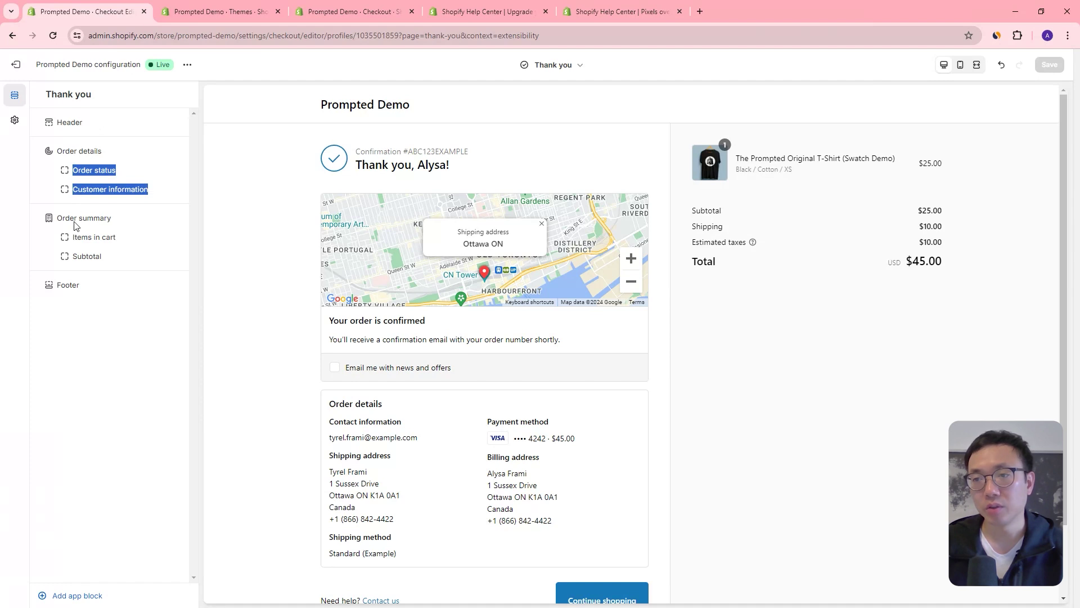
{"action": "left_click_drag", "start_coordinate": [77, 257], "coordinate": [75, 218]}
{"action": "left_click", "coordinate": [75, 290]}
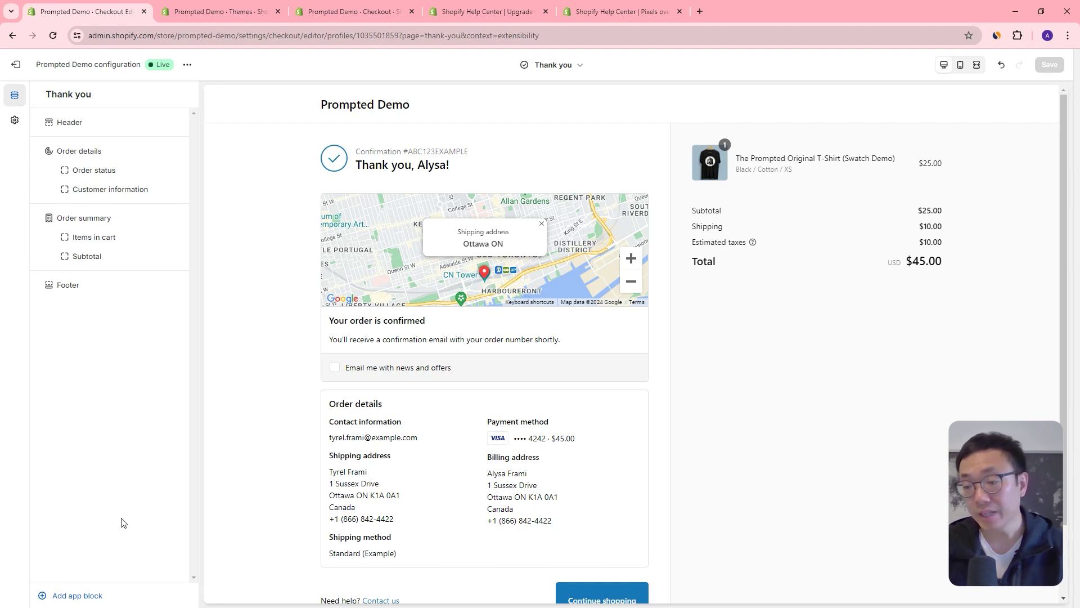
{"action": "left_click", "coordinate": [96, 598]}
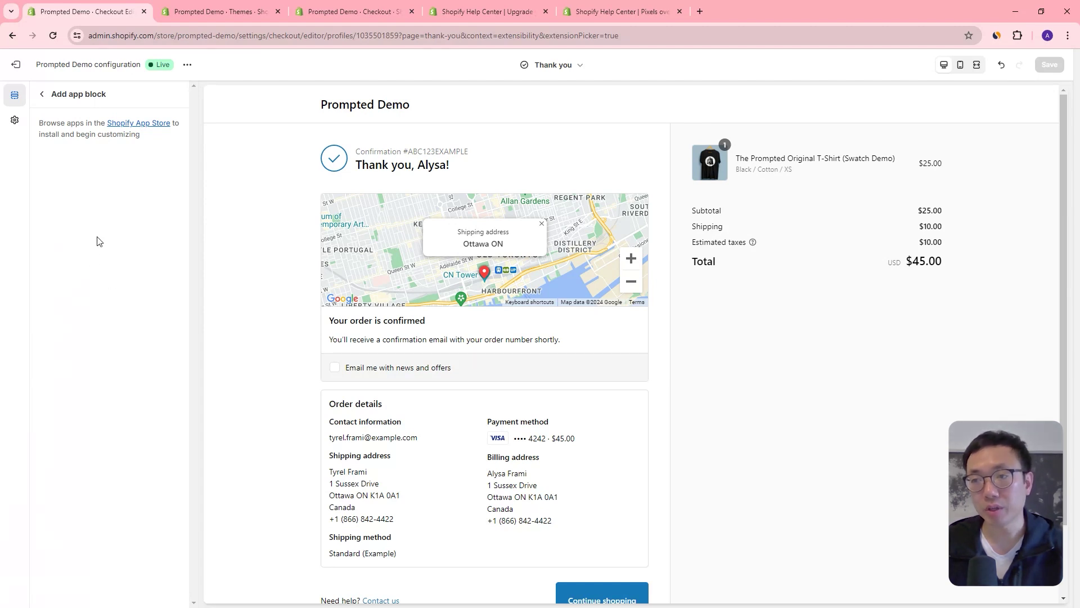
{"action": "left_click", "coordinate": [43, 94]}
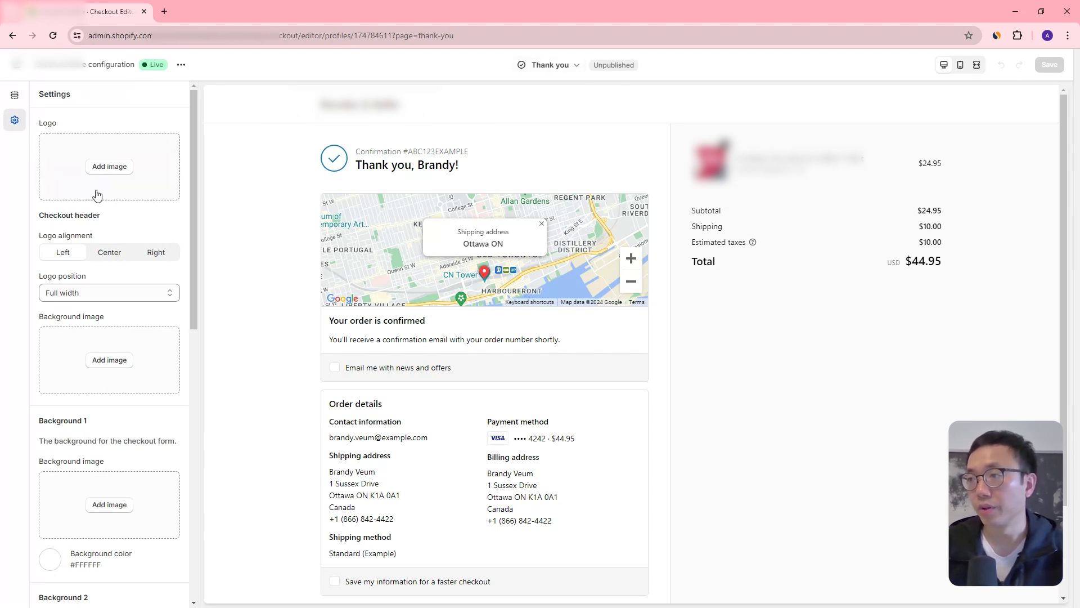
- Add the Rebuy Smart Component app block to the Thank you page, leaving its settings empty
{"action": "left_click", "coordinate": [15, 100]}
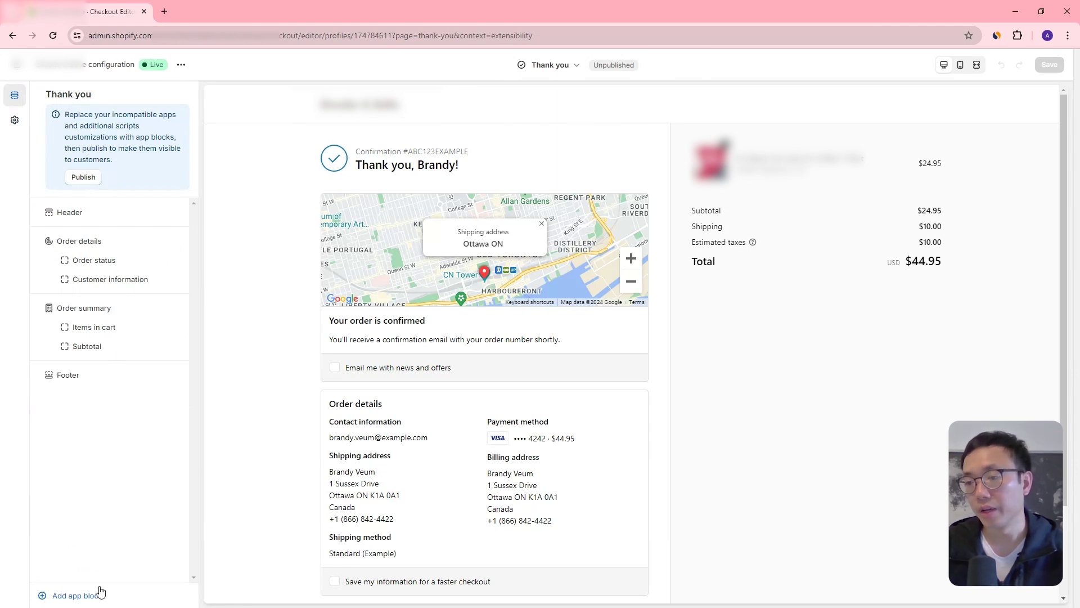
{"action": "left_click", "coordinate": [77, 597]}
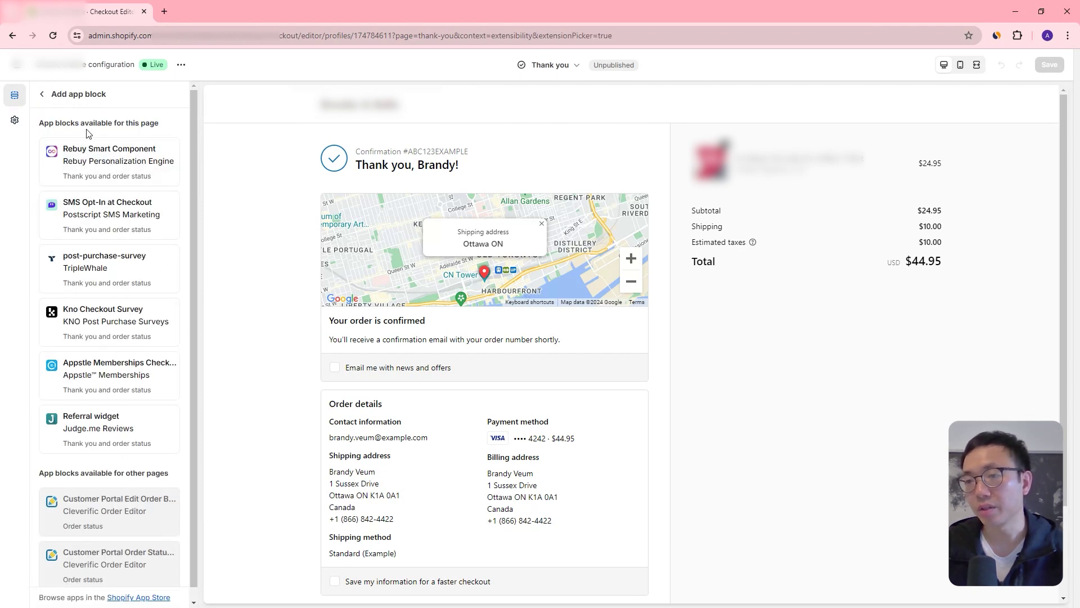
{"action": "scroll", "coordinate": [114, 246], "scroll_direction": "down", "scroll_amount": 1}
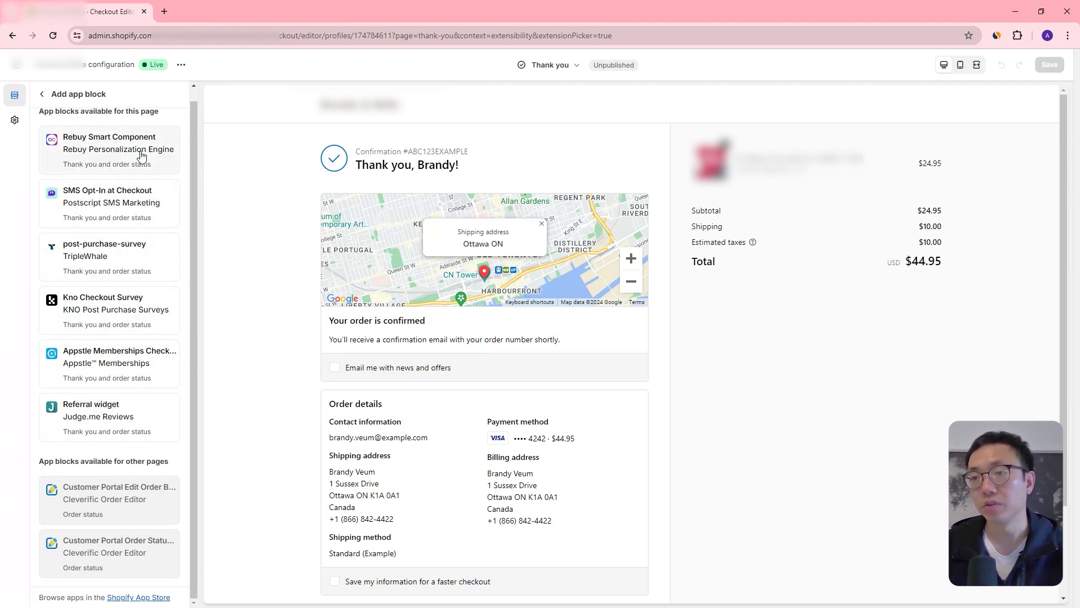
{"action": "left_click", "coordinate": [107, 159]}
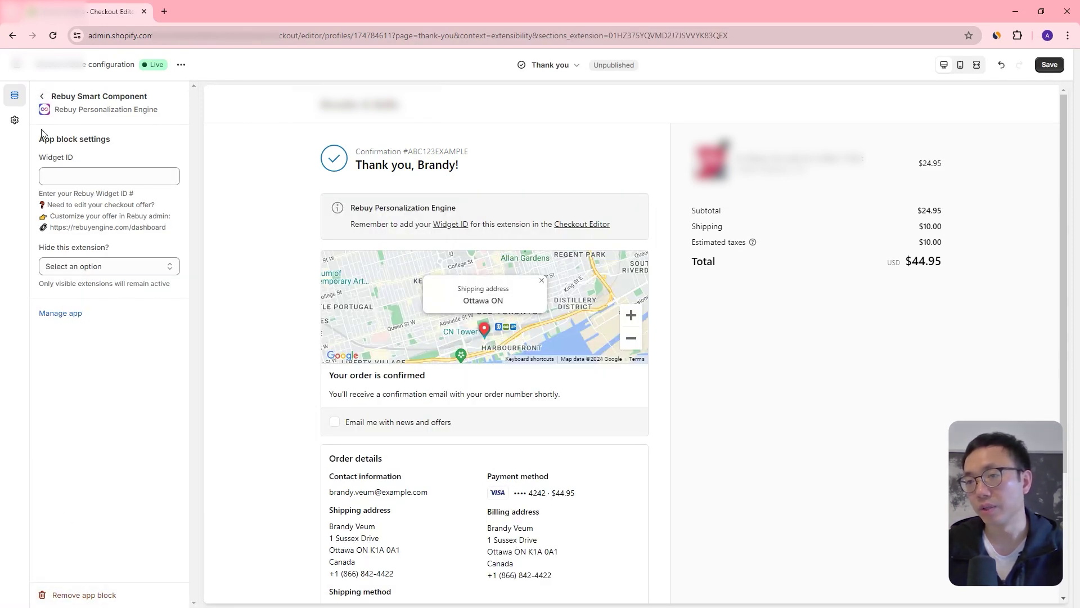
{"action": "left_click", "coordinate": [42, 95]}
- Add the Judge.me Reviews Referral widget app block to the Thank you page and return to the section list
{"action": "left_click", "coordinate": [74, 595]}
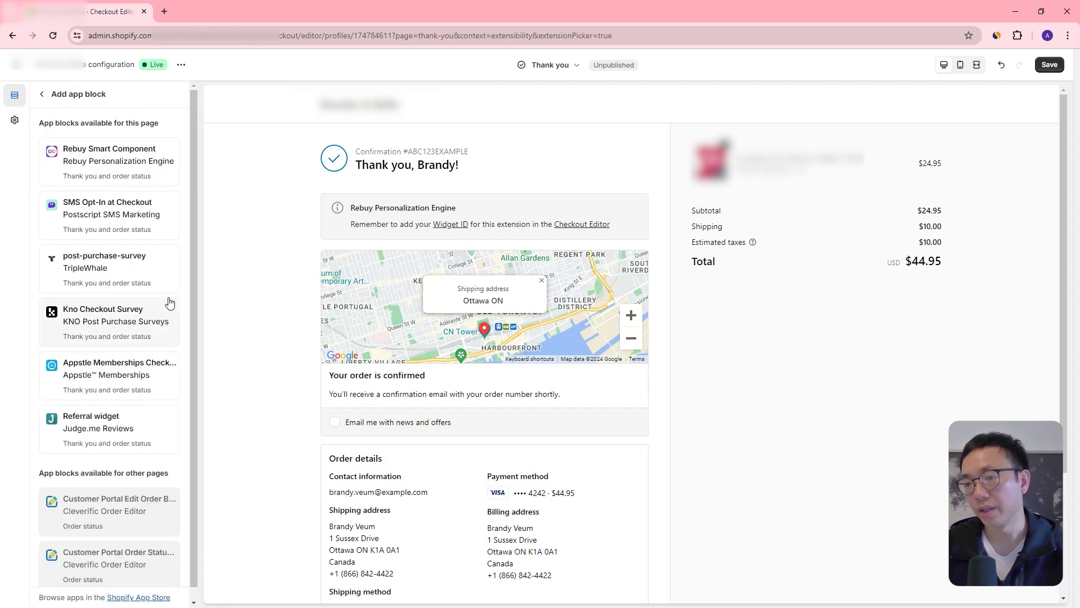
{"action": "scroll", "coordinate": [150, 340], "scroll_direction": "down", "scroll_amount": 1}
{"action": "left_click", "coordinate": [123, 409]}
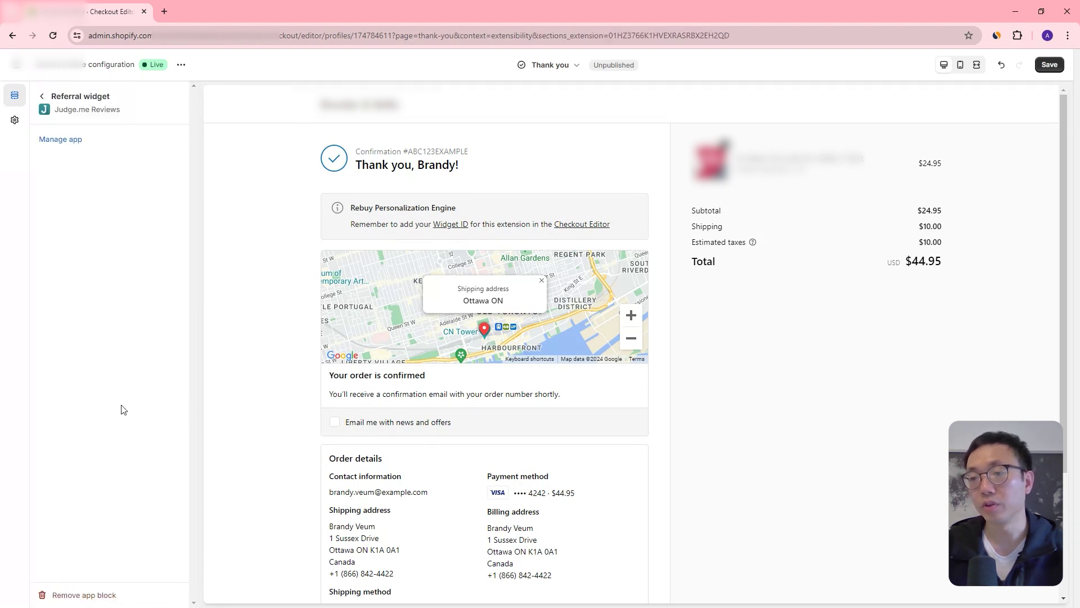
{"action": "left_click", "coordinate": [44, 97]}
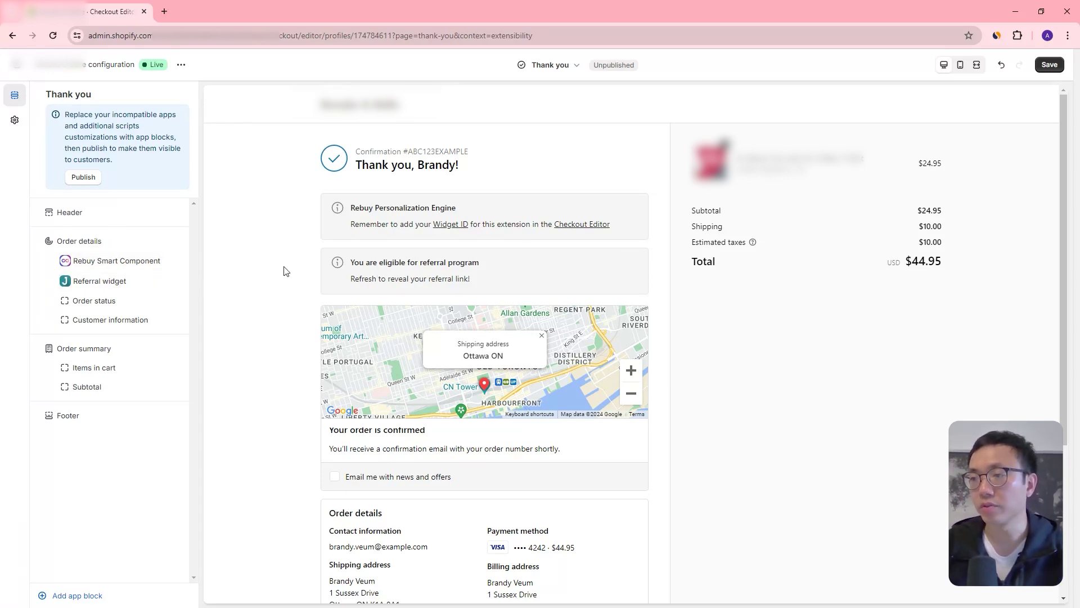
- Reorder the Referral widget and Rebuy Smart Component within Order details so both sit below Customer information
{"action": "left_click_drag", "start_coordinate": [63, 284], "coordinate": [88, 308]}
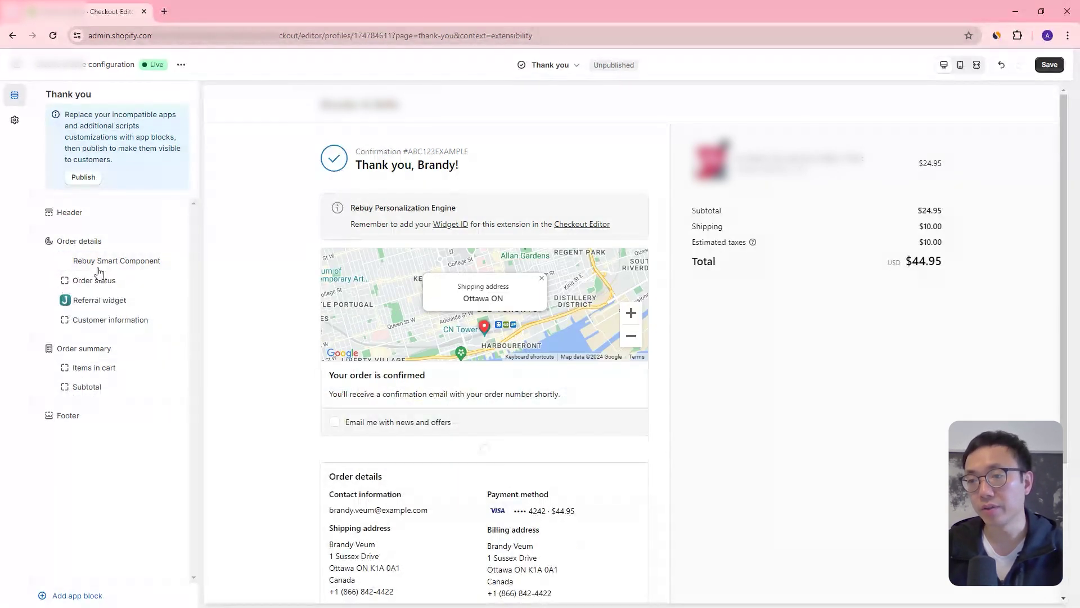
{"action": "left_click_drag", "start_coordinate": [99, 273], "coordinate": [228, 327]}
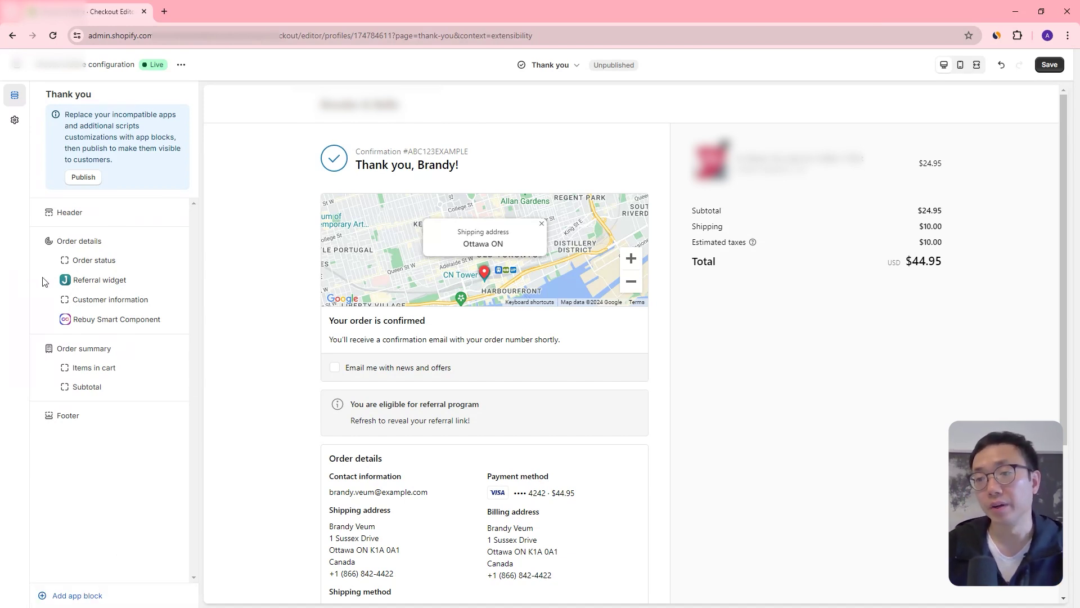
{"action": "left_click_drag", "start_coordinate": [65, 280], "coordinate": [65, 308]}
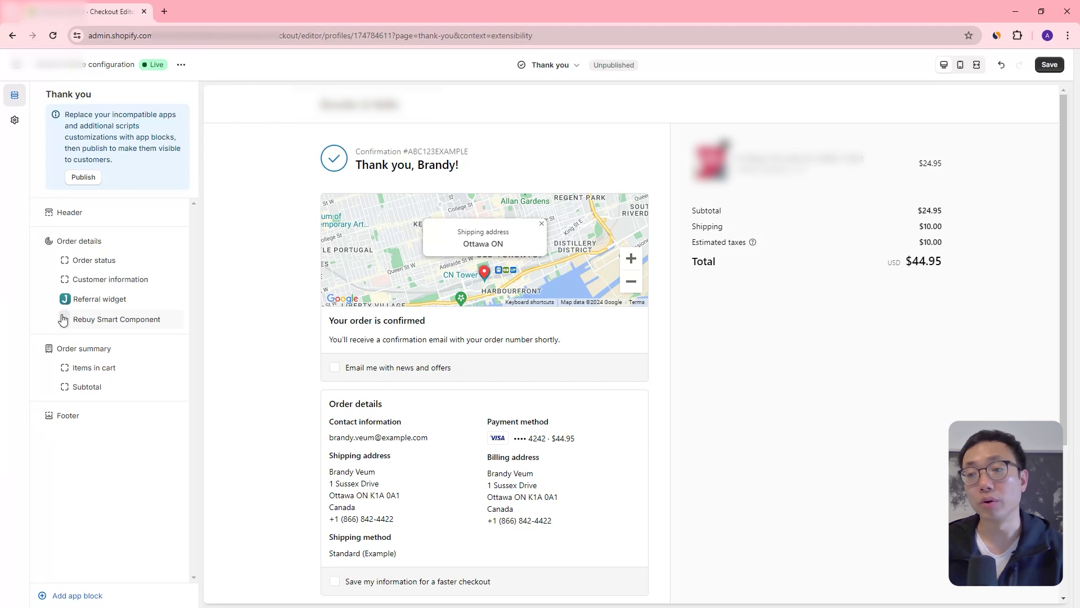
- Move the Rebuy Smart Component below Items in cart and the Referral widget below Subtotal in the Order summary section
{"action": "left_click_drag", "start_coordinate": [60, 325], "coordinate": [67, 368]}
{"action": "left_click_drag", "start_coordinate": [65, 299], "coordinate": [149, 383]}
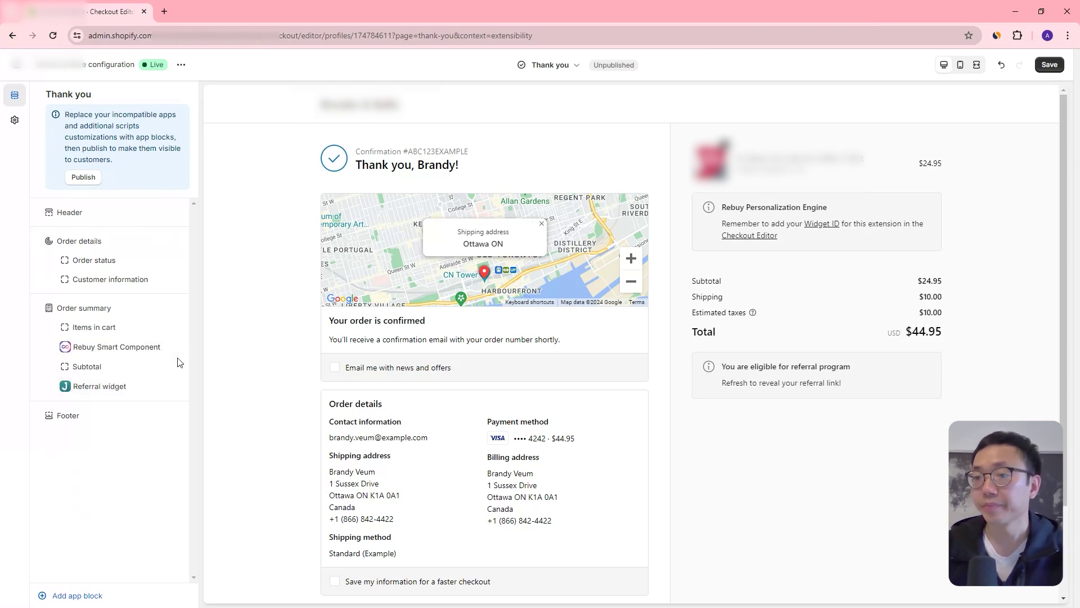
- Switch to the Order status page and add Cleverific Order Editor's Customer Portal Order Status app block
{"action": "left_click", "coordinate": [551, 65]}
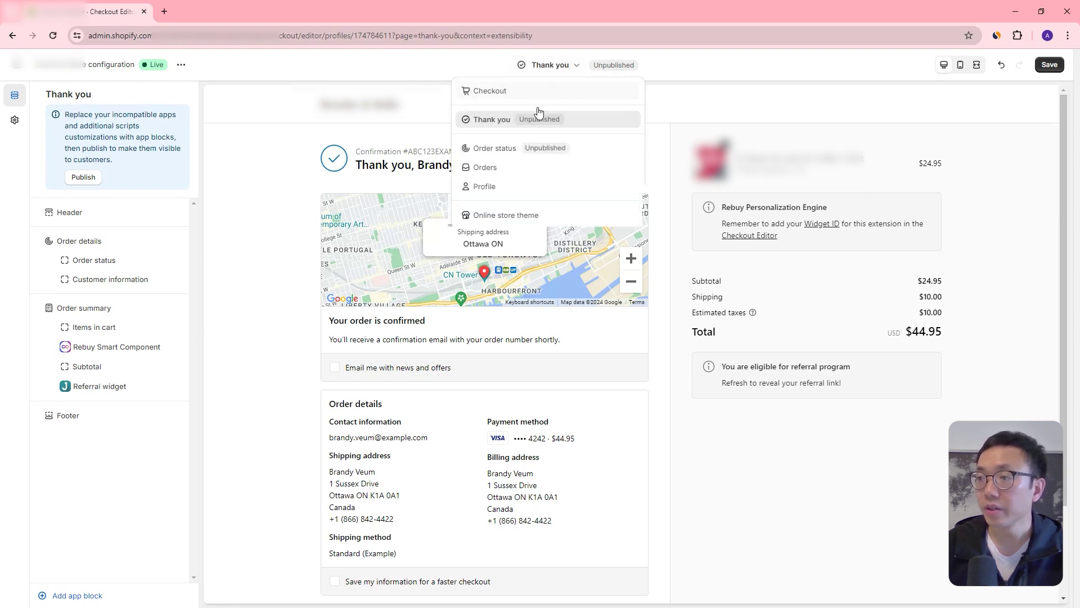
{"action": "left_click", "coordinate": [510, 151]}
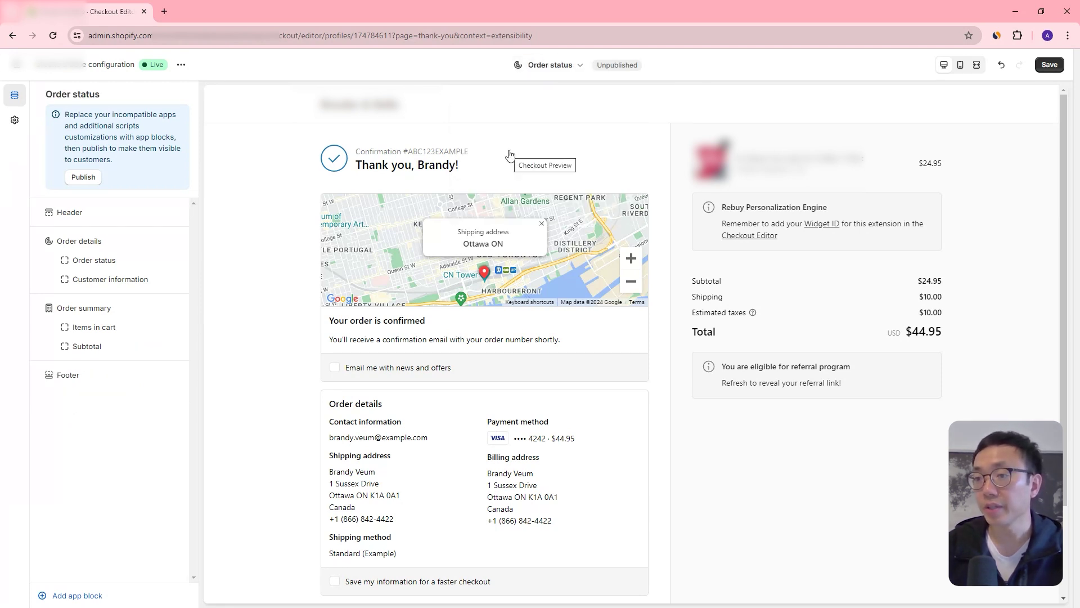
{"action": "left_click", "coordinate": [79, 596]}
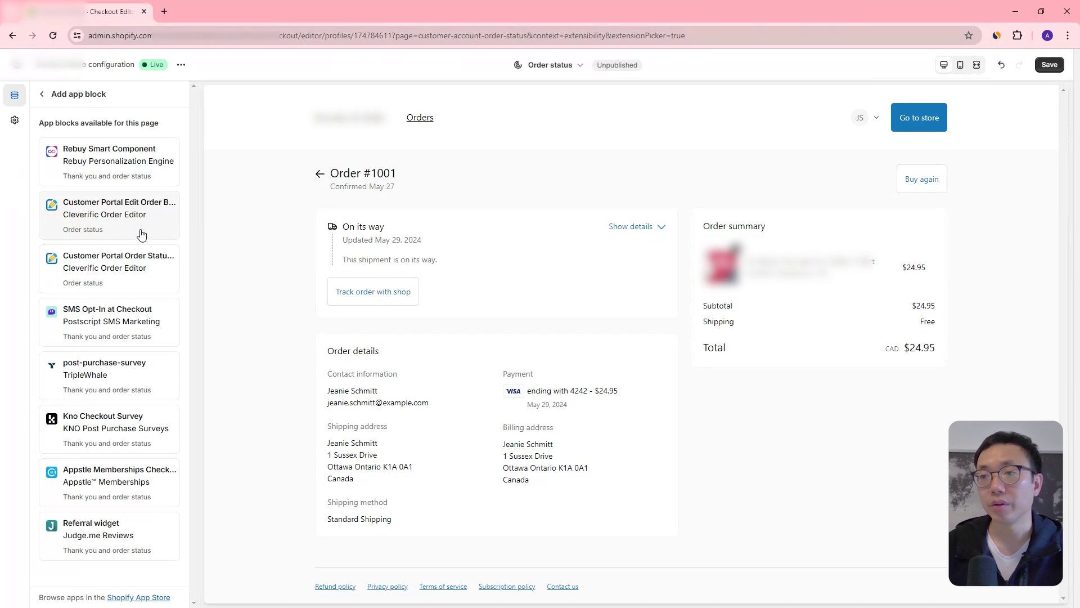
{"action": "left_click", "coordinate": [138, 255]}
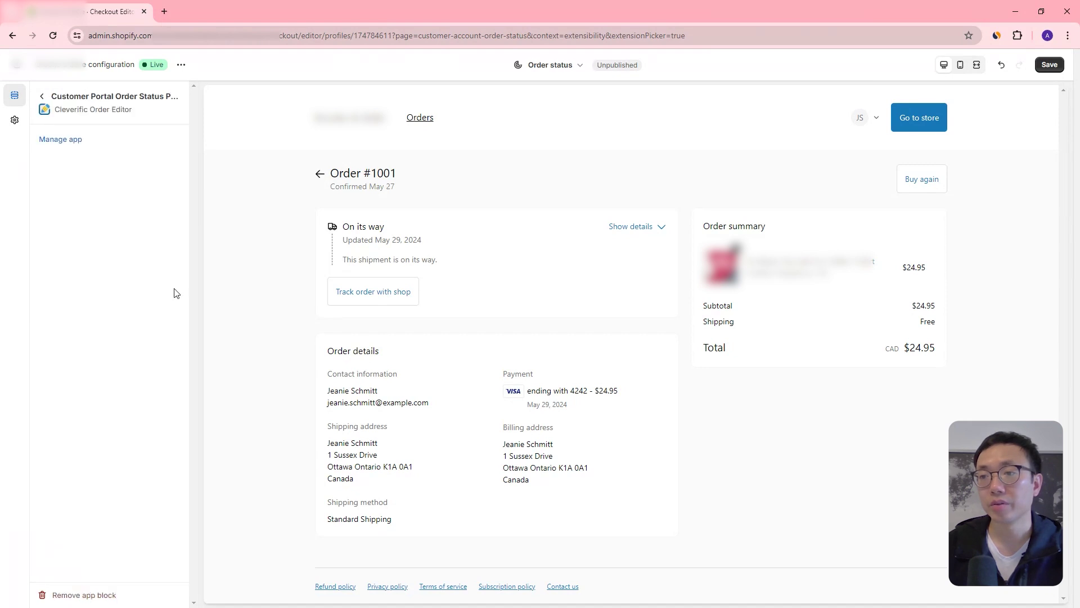
{"action": "left_click", "coordinate": [42, 98]}
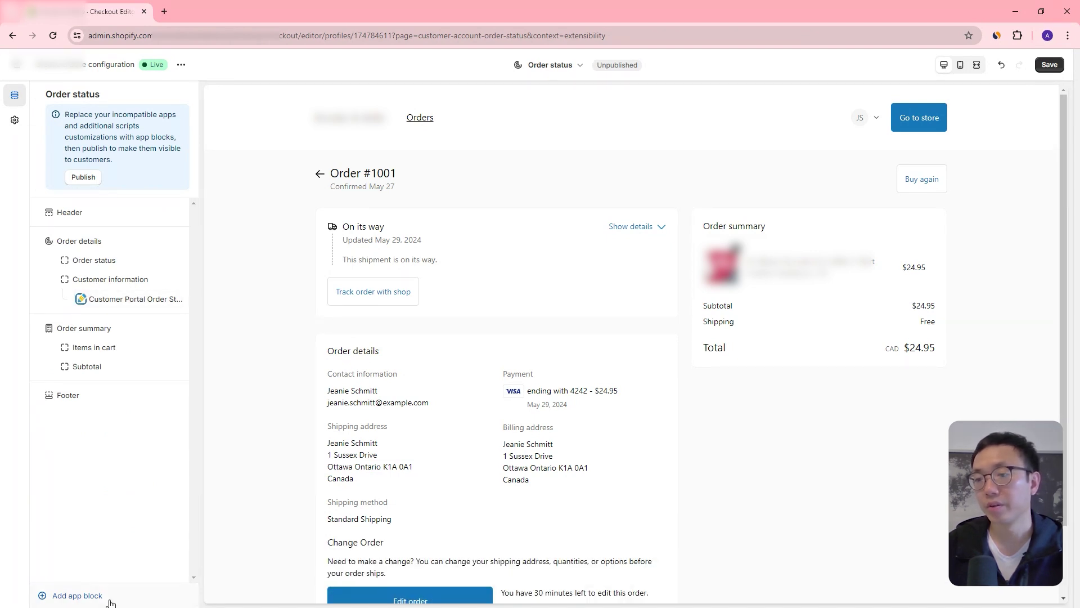
- Add the Kno Checkout Survey app block to the Order status page and place it between Items in cart and Subtotal in Order summary
{"action": "left_click", "coordinate": [89, 596]}
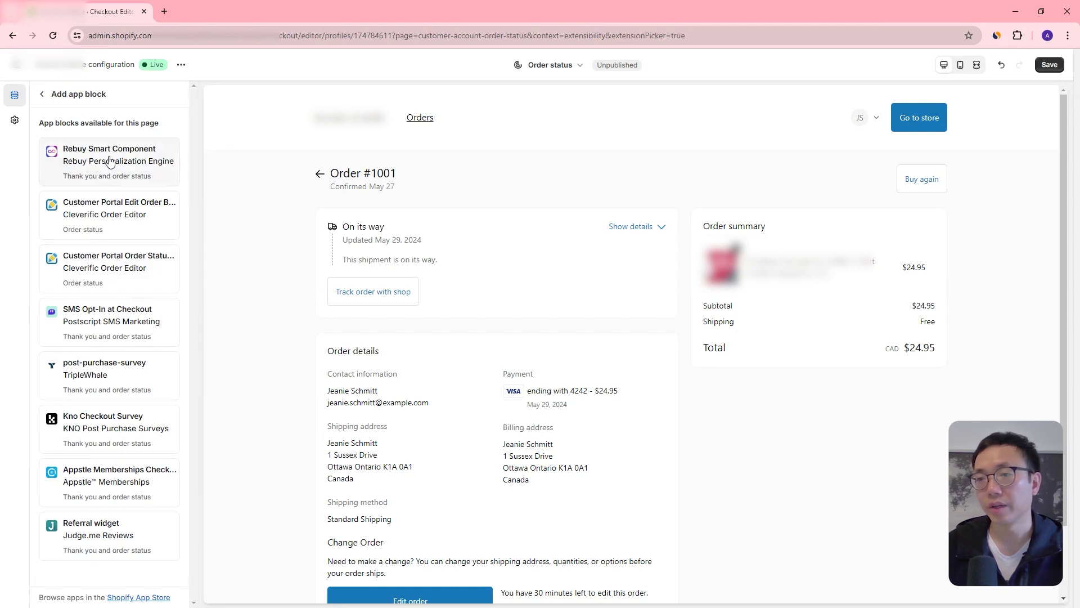
{"action": "left_click", "coordinate": [97, 423]}
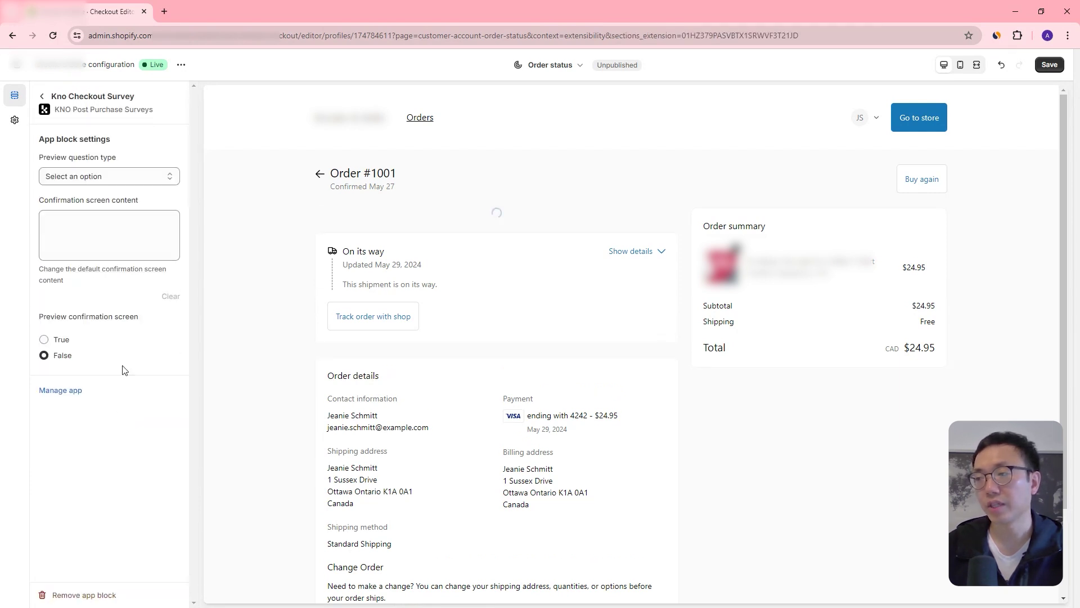
{"action": "left_click", "coordinate": [45, 96]}
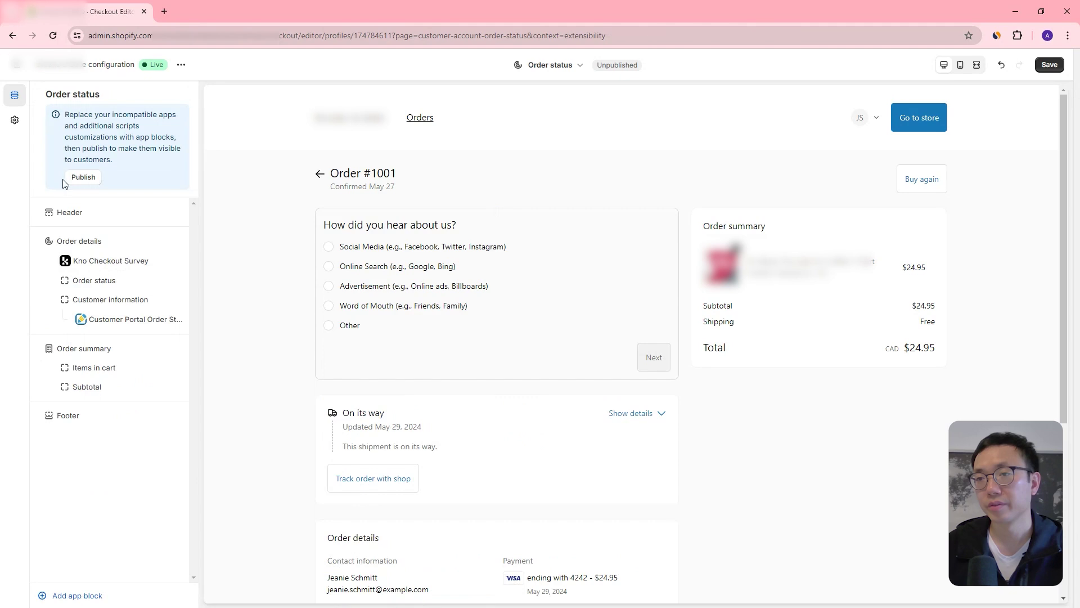
{"action": "left_click_drag", "start_coordinate": [66, 264], "coordinate": [67, 371]}
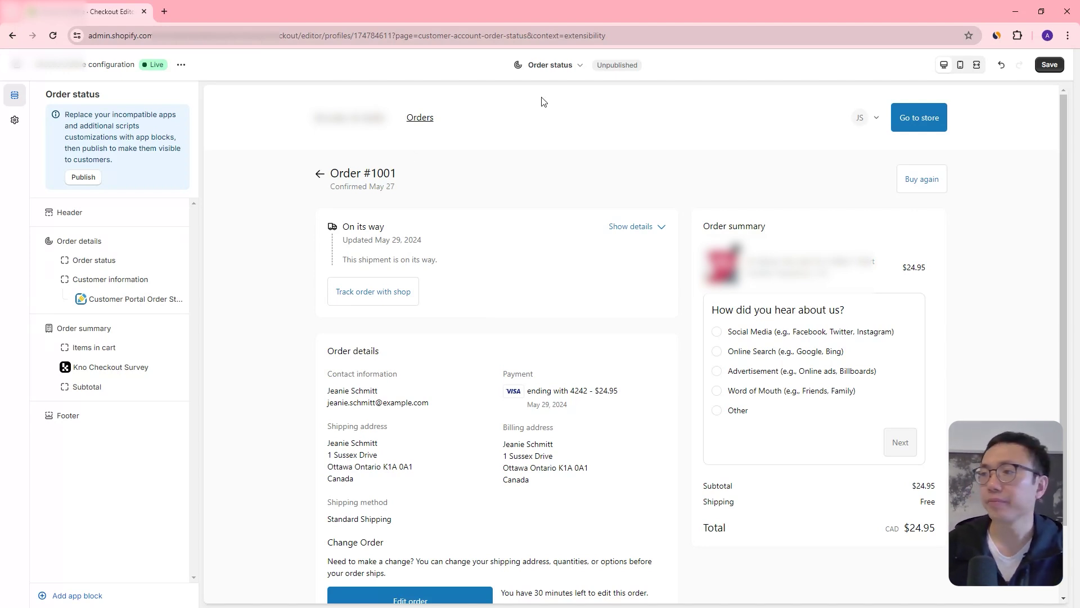
- Preview the Orders and Profile pages and look through the branding settings that apply to them
{"action": "left_click", "coordinate": [563, 69]}
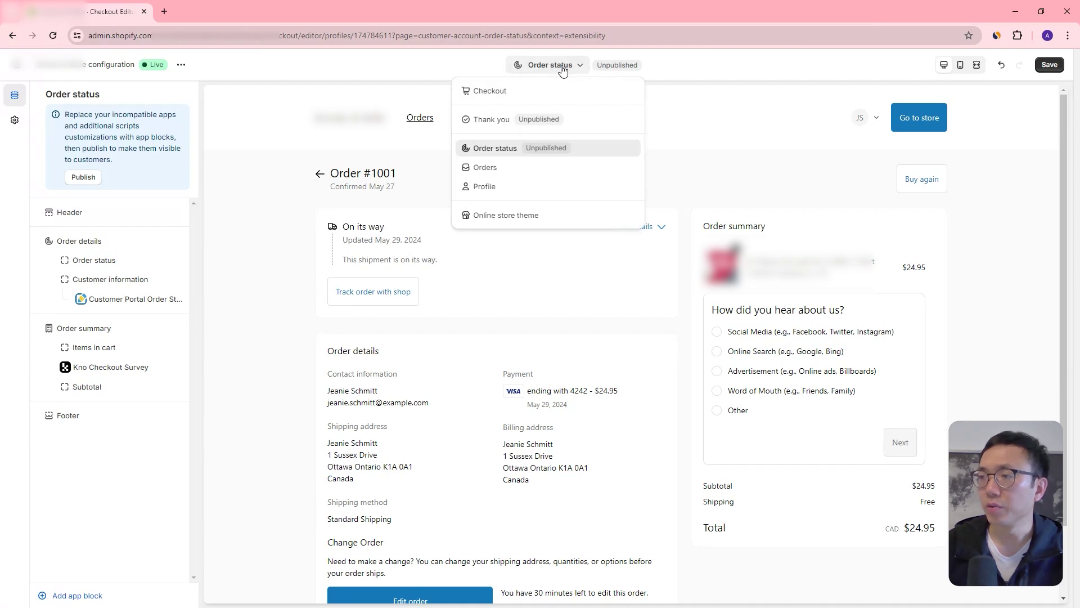
{"action": "left_click", "coordinate": [526, 168]}
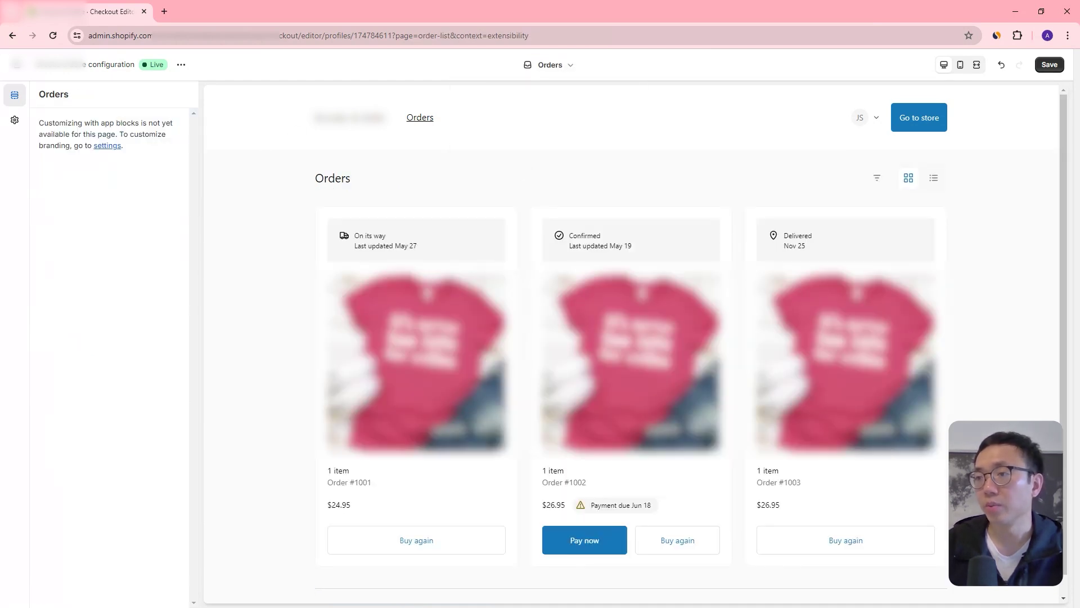
{"action": "left_click", "coordinate": [539, 65]}
{"action": "left_click", "coordinate": [491, 183]}
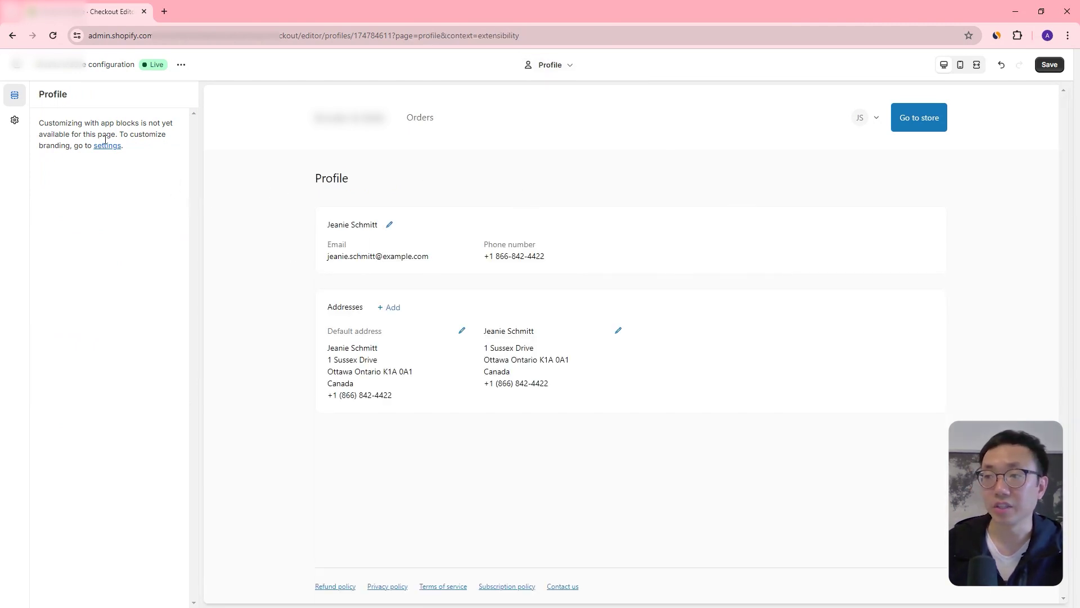
{"action": "left_click", "coordinate": [14, 133]}
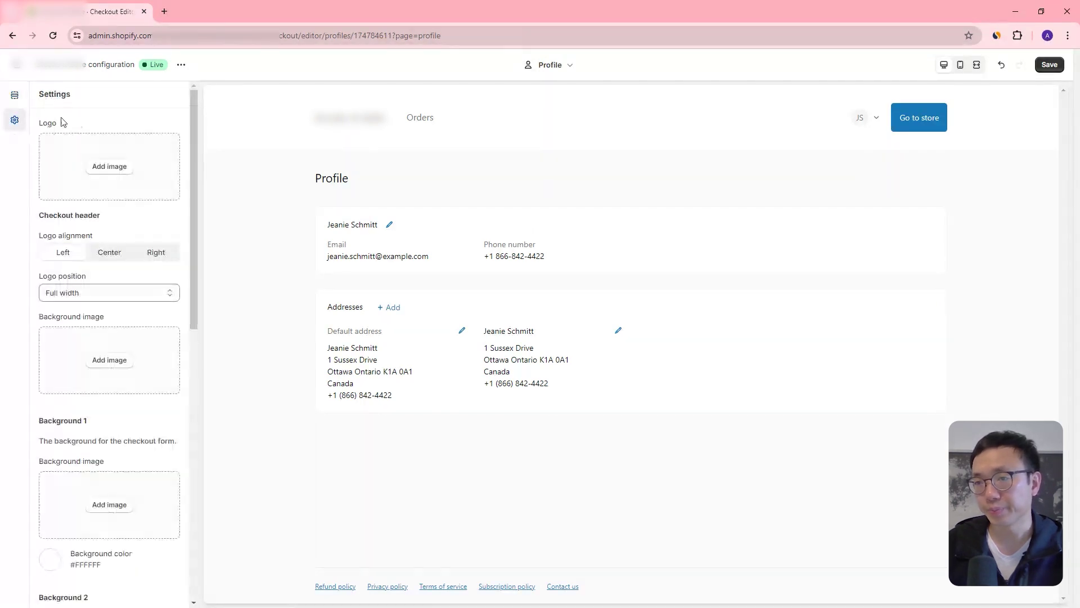
{"action": "scroll", "coordinate": [113, 253], "scroll_direction": "down", "scroll_amount": 3}
{"action": "scroll", "coordinate": [125, 329], "scroll_direction": "up", "scroll_amount": 3}
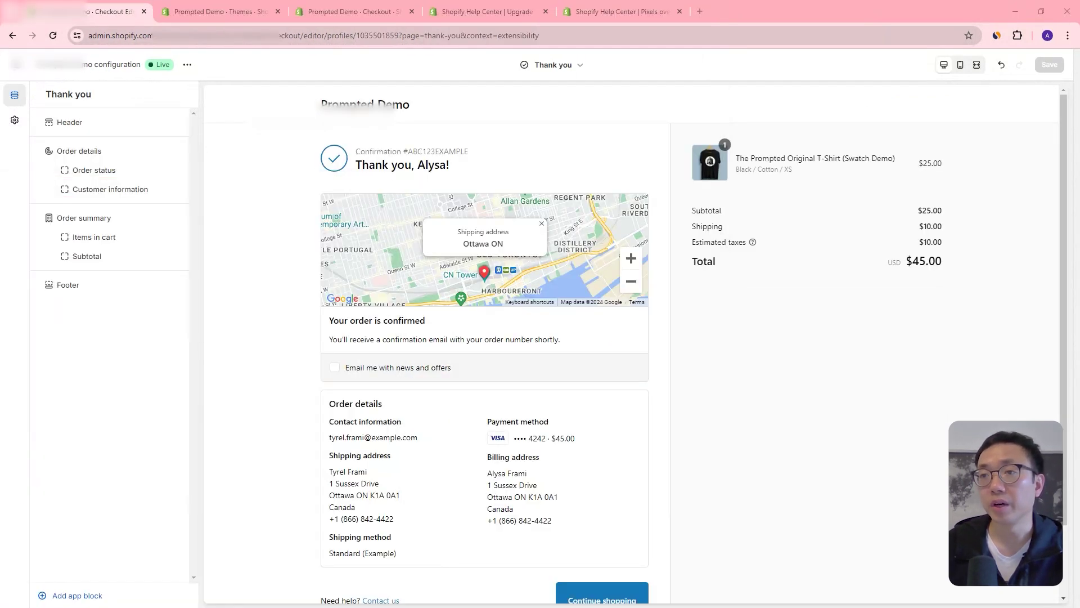
- Check the editable pages for the Prompted Demo store and examine the order status page domain notice in its checkout settings
{"action": "left_click", "coordinate": [579, 65]}
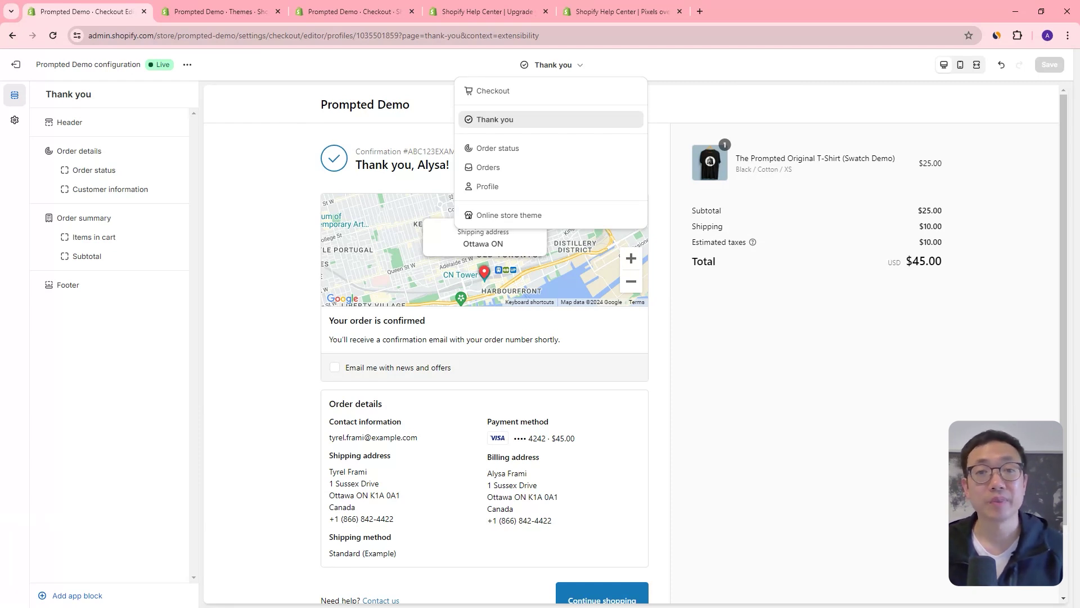
{"action": "key", "text": "ctrl+3"}
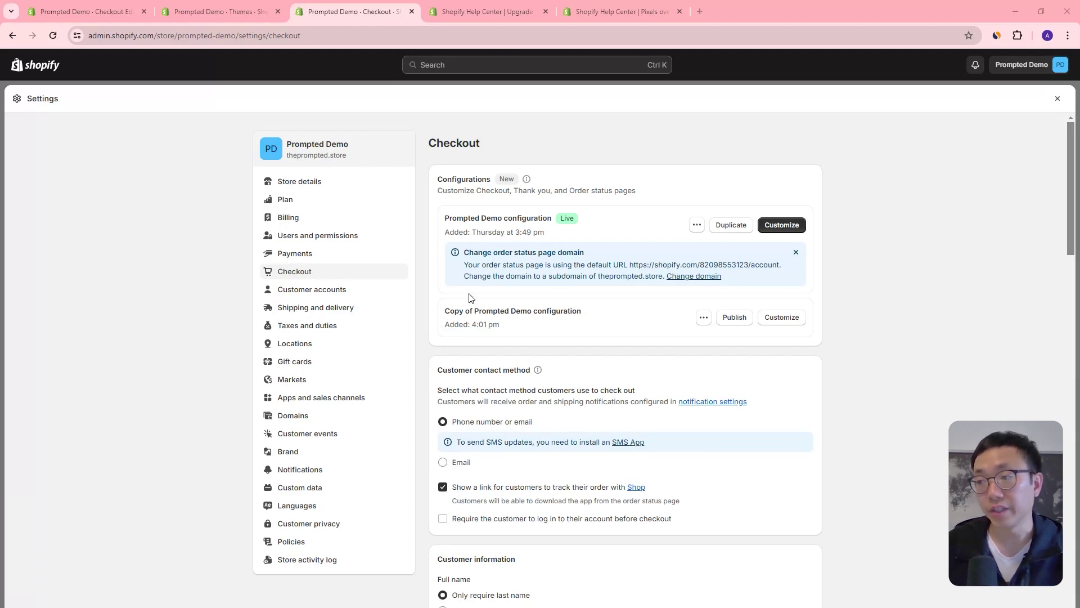
{"action": "left_click_drag", "start_coordinate": [466, 251], "coordinate": [757, 282]}
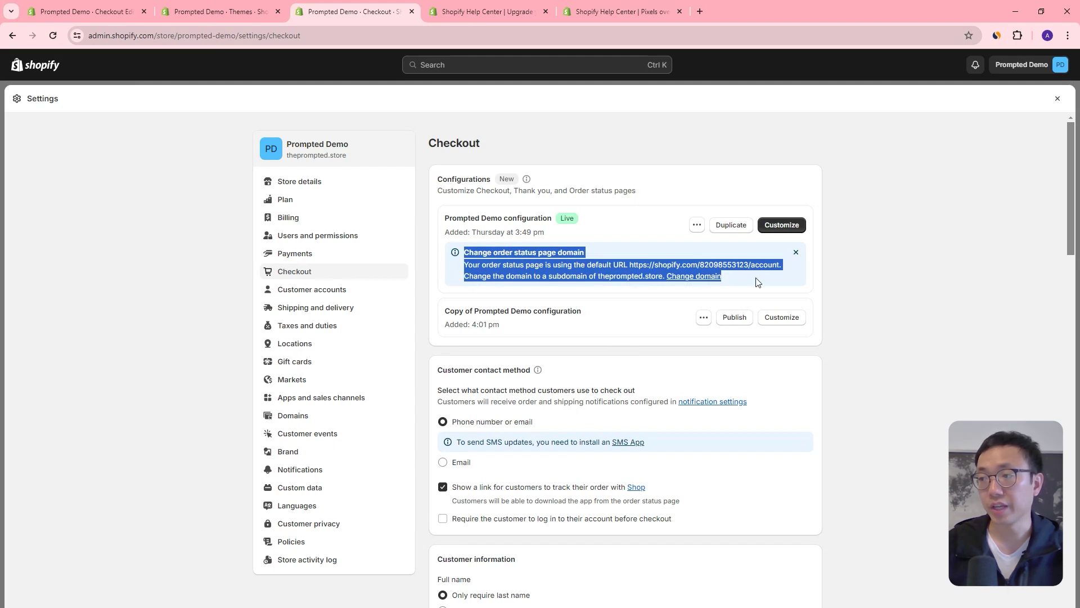
{"action": "left_click", "coordinate": [510, 274]}
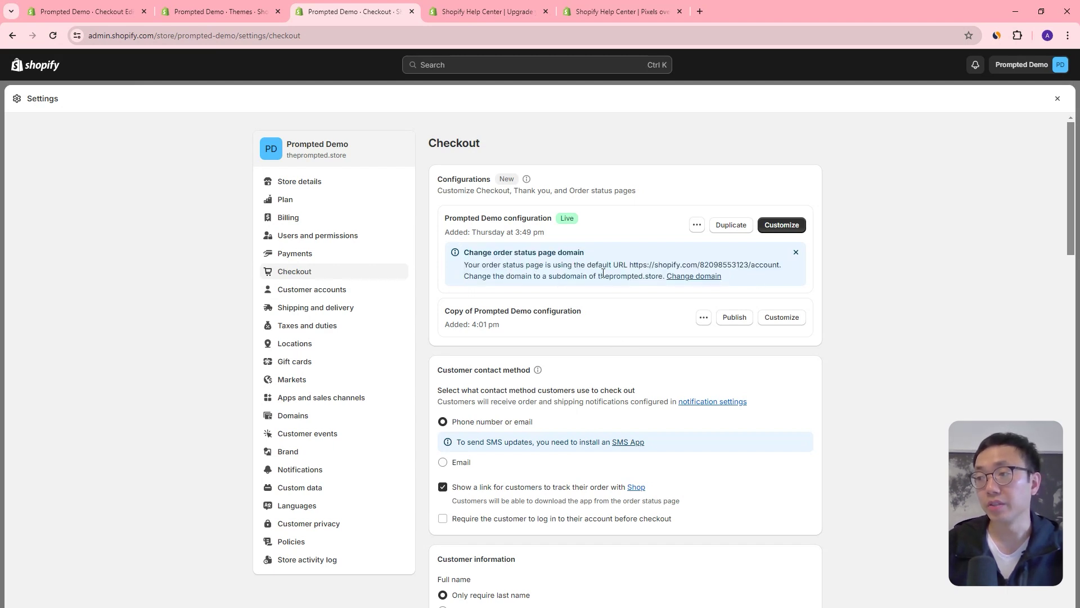
{"action": "left_click_drag", "start_coordinate": [635, 266], "coordinate": [691, 264]}
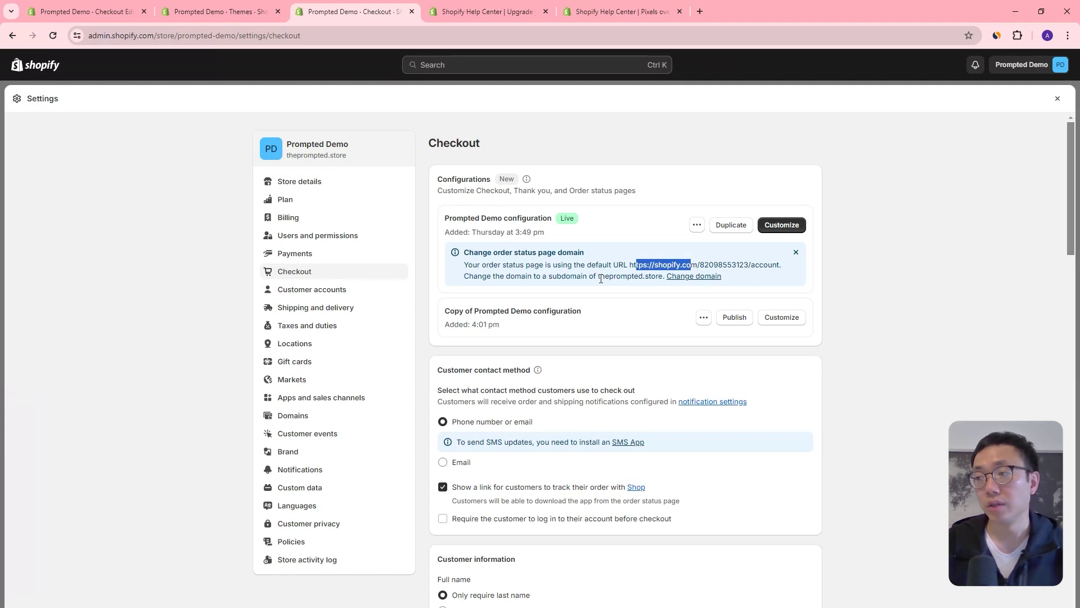
{"action": "left_click_drag", "start_coordinate": [600, 279], "coordinate": [653, 270]}
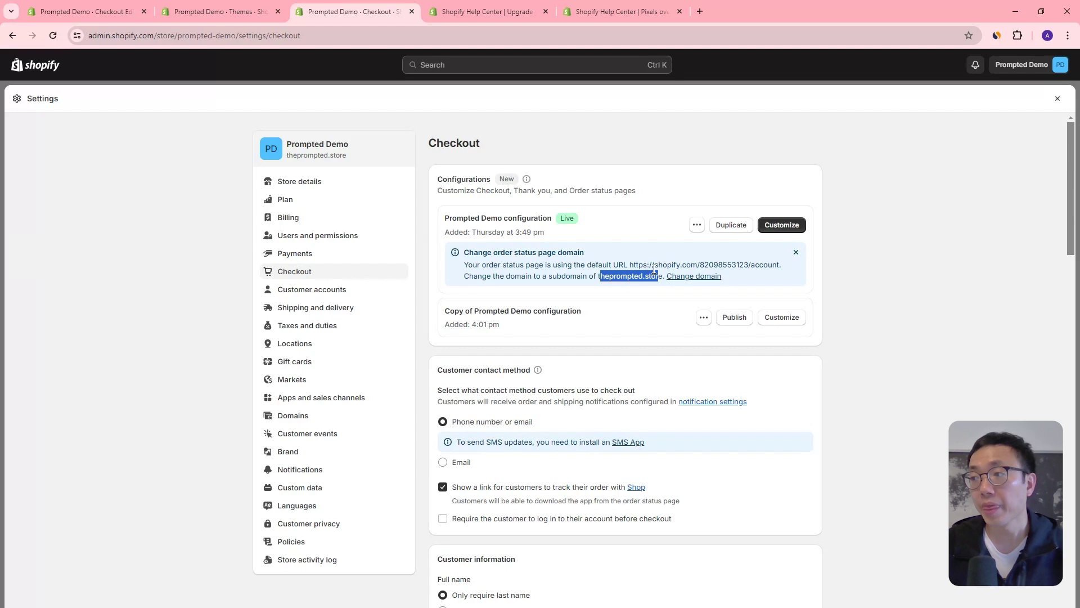
{"action": "left_click", "coordinate": [655, 264]}
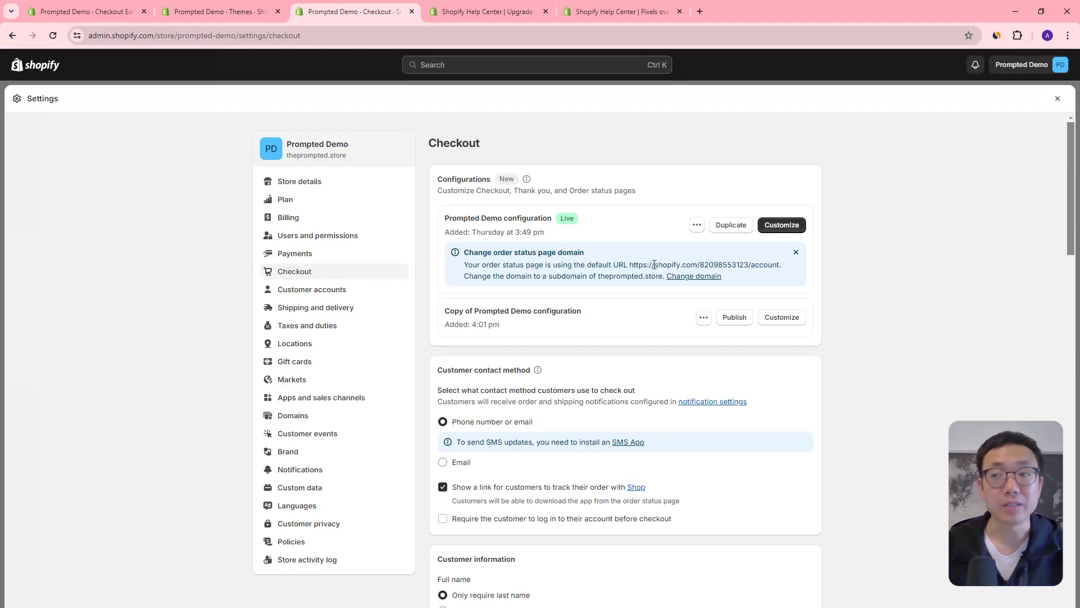
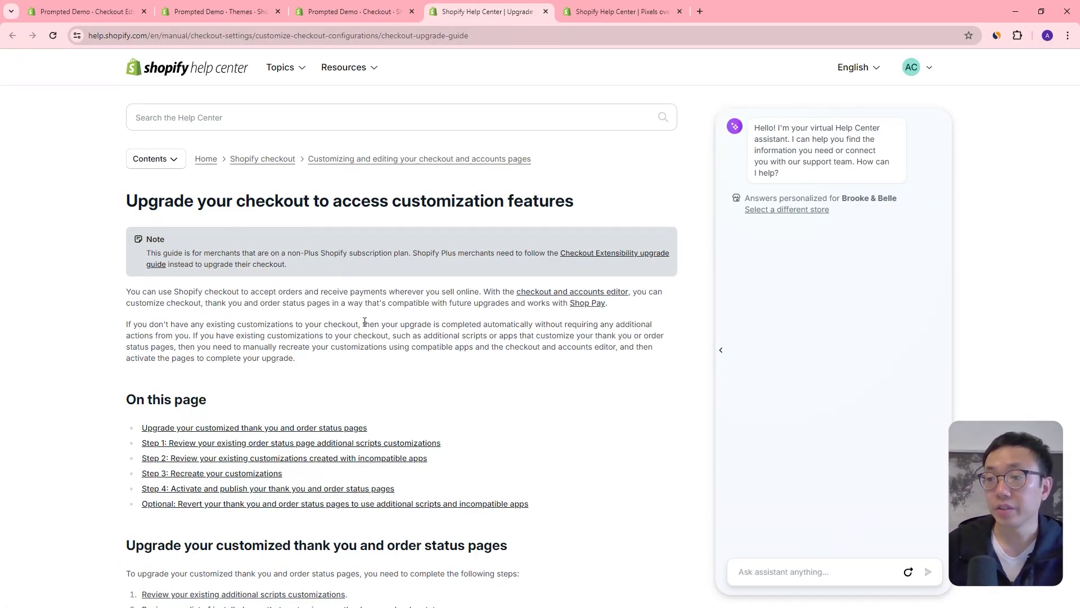
- Read the Help Center guide on upgrading the checkout, covering the steps for reviewing, recreating and publishing customizations
{"action": "scroll", "coordinate": [379, 304], "scroll_direction": "down", "scroll_amount": 3}
{"action": "scroll", "coordinate": [409, 295], "scroll_direction": "down", "scroll_amount": 7}
{"action": "scroll", "coordinate": [362, 234], "scroll_direction": "up", "scroll_amount": 3}
{"action": "scroll", "coordinate": [353, 244], "scroll_direction": "down", "scroll_amount": 2}
{"action": "left_click_drag", "start_coordinate": [180, 154], "coordinate": [312, 240]}
{"action": "left_click", "coordinate": [313, 240]}
{"action": "scroll", "coordinate": [315, 253], "scroll_direction": "down", "scroll_amount": 10}
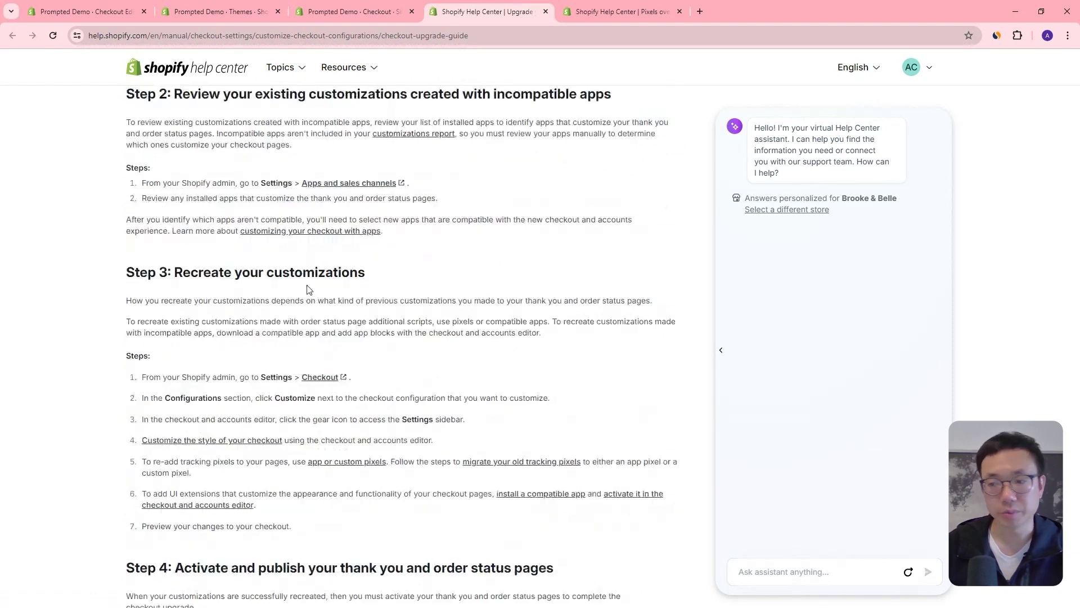
{"action": "scroll", "coordinate": [333, 338], "scroll_direction": "down", "scroll_amount": 3}
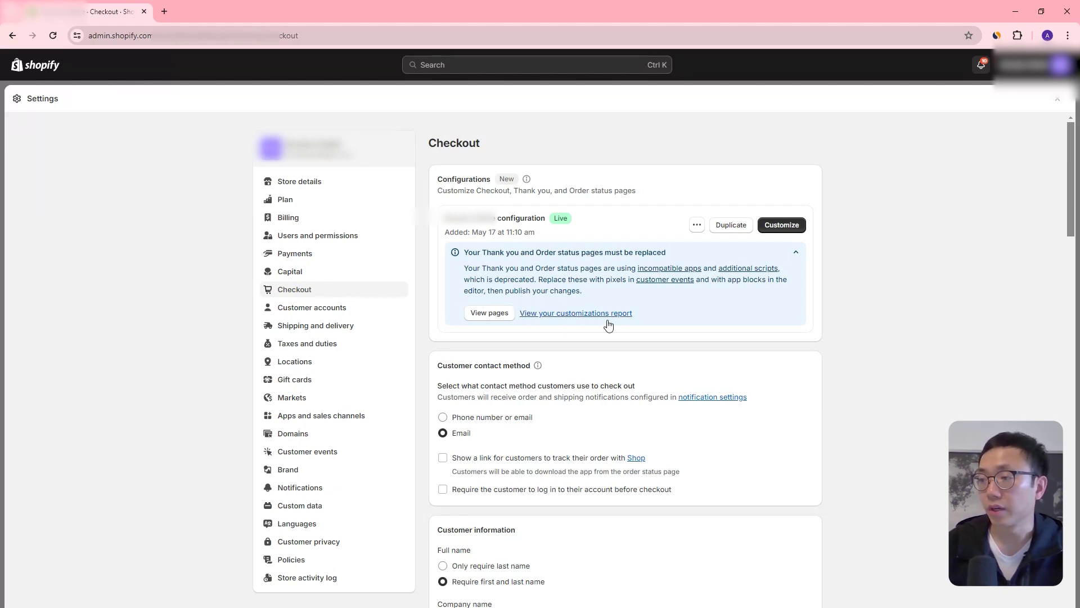
- Review the customizations report for the live checkout configuration and show only the custom pixels in Customer events
{"action": "left_click", "coordinate": [653, 312]}
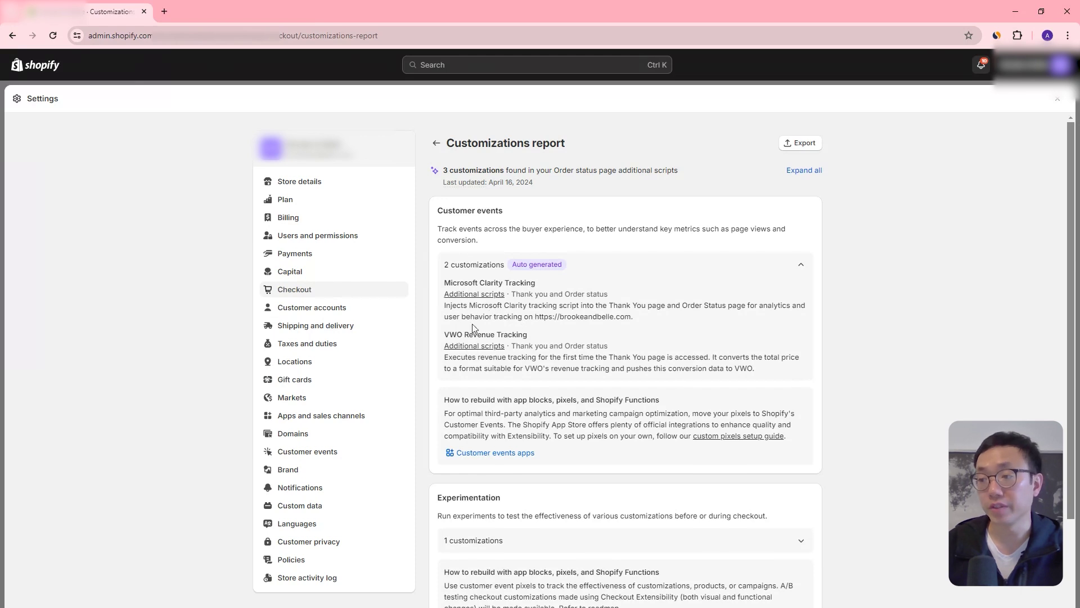
{"action": "left_click", "coordinate": [335, 459]}
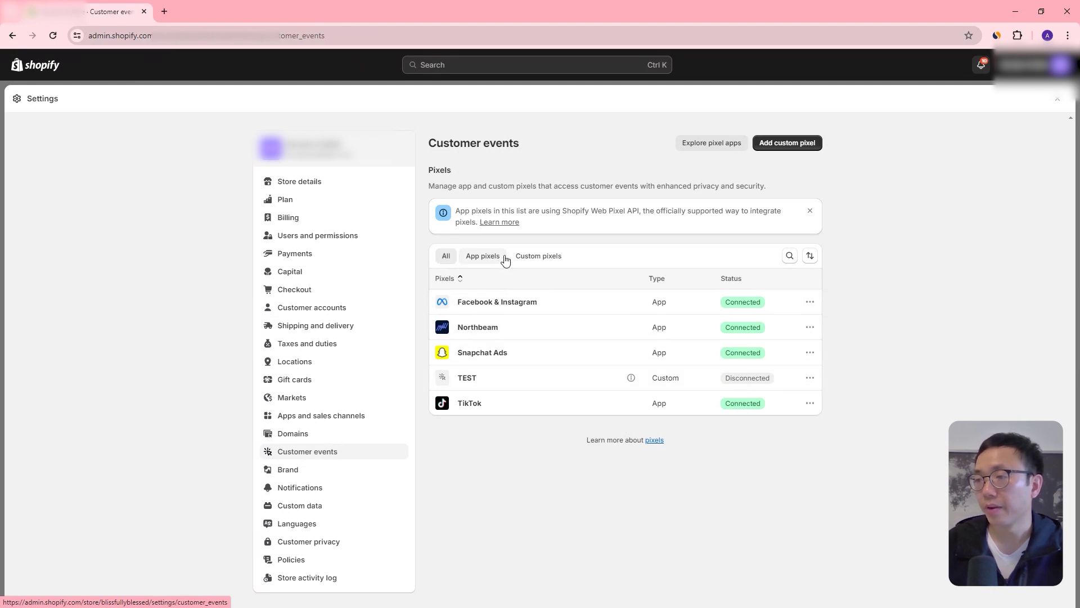
{"action": "left_click", "coordinate": [531, 257]}
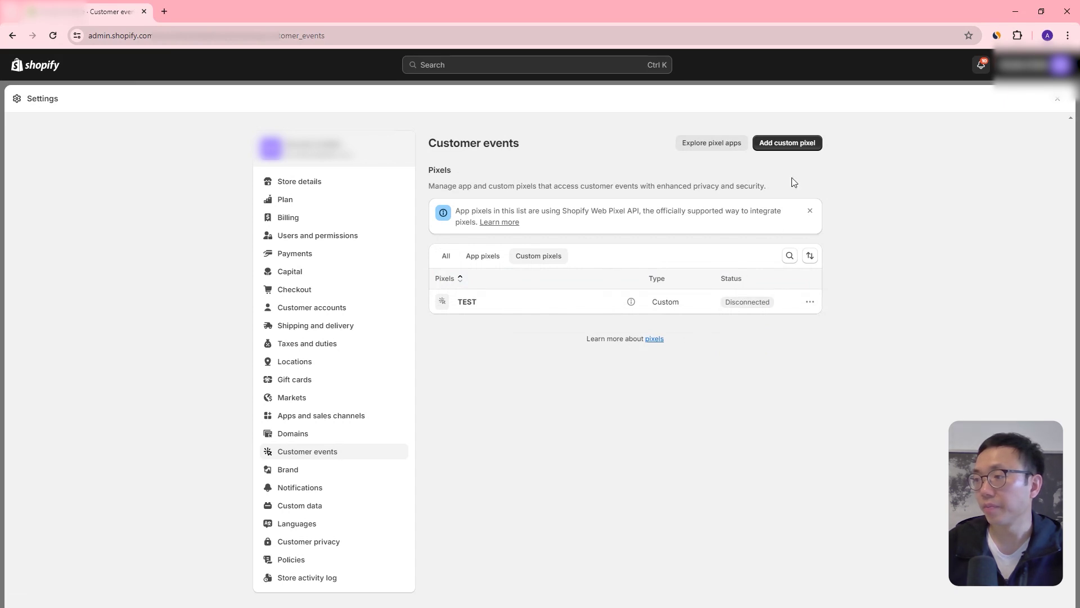
- Add a custom pixel named ThePrompted to the store's customer events
{"action": "left_click", "coordinate": [802, 144]}
{"action": "left_click", "coordinate": [545, 336]}
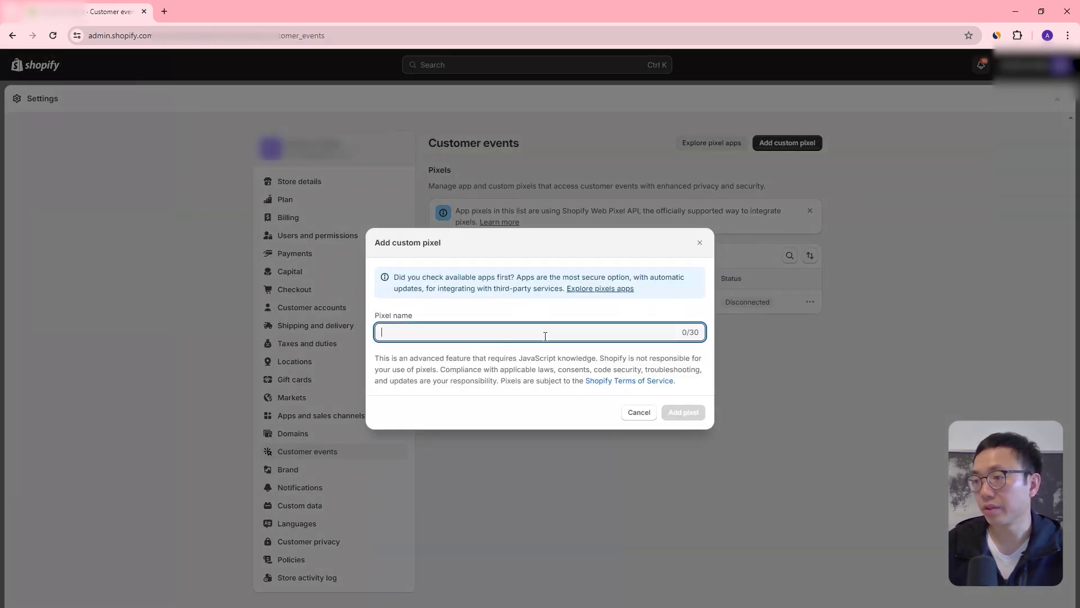
{"action": "type", "text": "ThePrompted"}
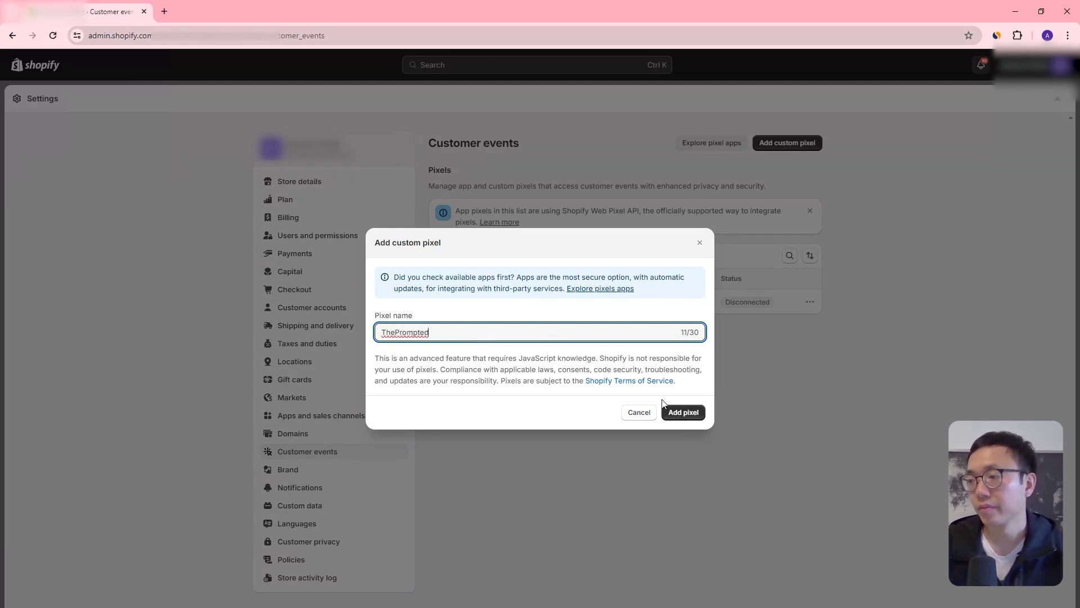
{"action": "left_click", "coordinate": [683, 412]}
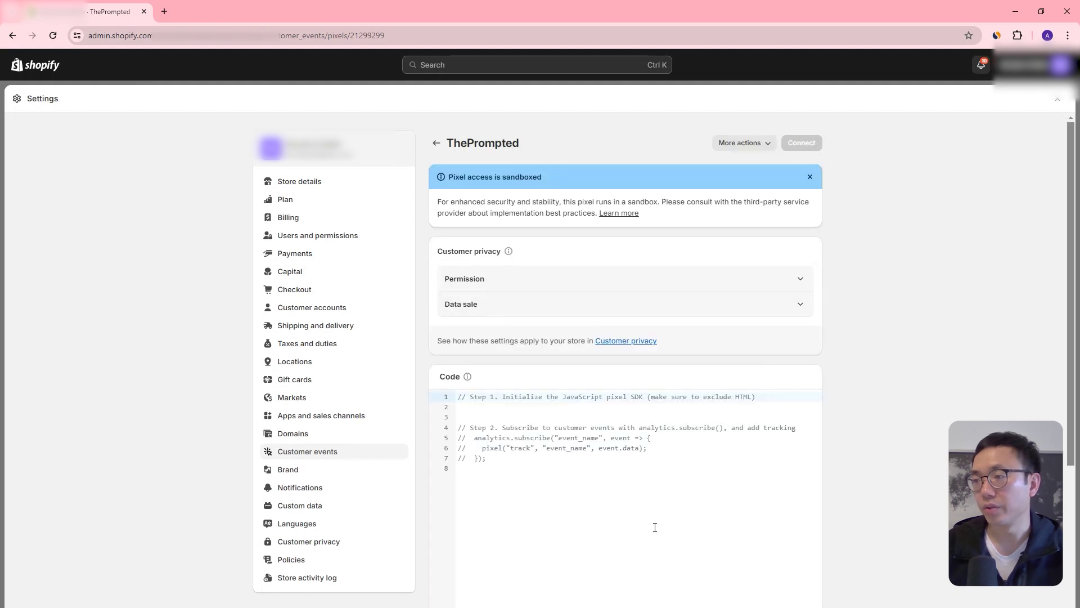
- Examine the code template of the ThePrompted custom pixel
{"action": "scroll", "coordinate": [653, 526], "scroll_direction": "down", "scroll_amount": 2}
{"action": "left_click_drag", "start_coordinate": [523, 379], "coordinate": [501, 271]}
{"action": "left_click", "coordinate": [674, 326]}
{"action": "scroll", "coordinate": [270, 248], "scroll_direction": "up", "scroll_amount": 1}
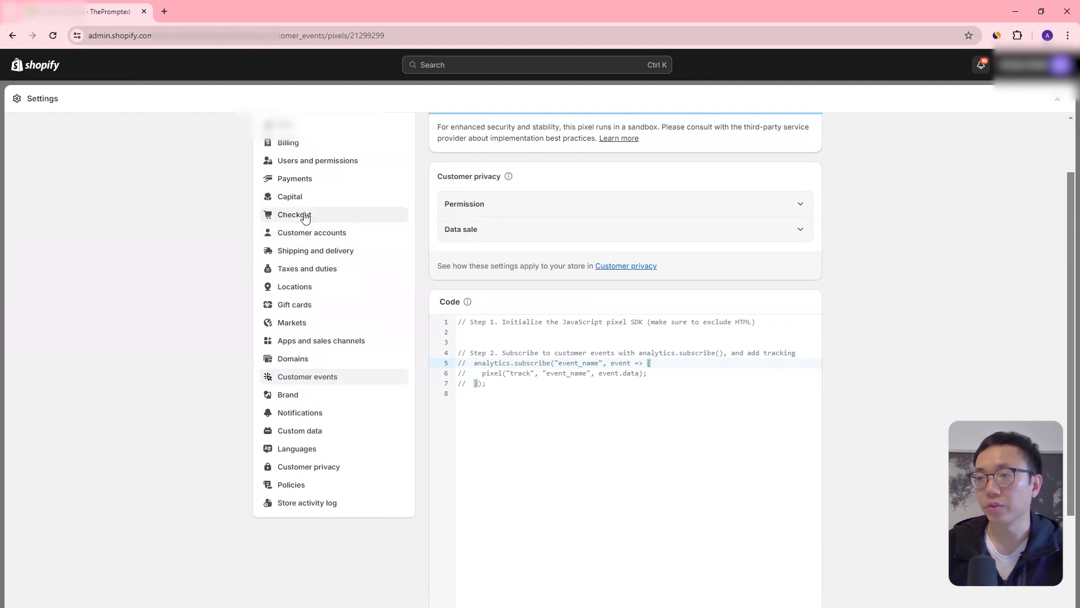
- Inspect the deprecated Order status page additional scripts in the checkout settings and return to the Help Center upgrade guide
{"action": "left_click", "coordinate": [321, 212]}
{"action": "left_click_drag", "start_coordinate": [1075, 150], "coordinate": [1072, 602]}
{"action": "left_click_drag", "start_coordinate": [557, 354], "coordinate": [677, 379]}
{"action": "scroll", "coordinate": [728, 343], "scroll_direction": "up", "scroll_amount": 15}
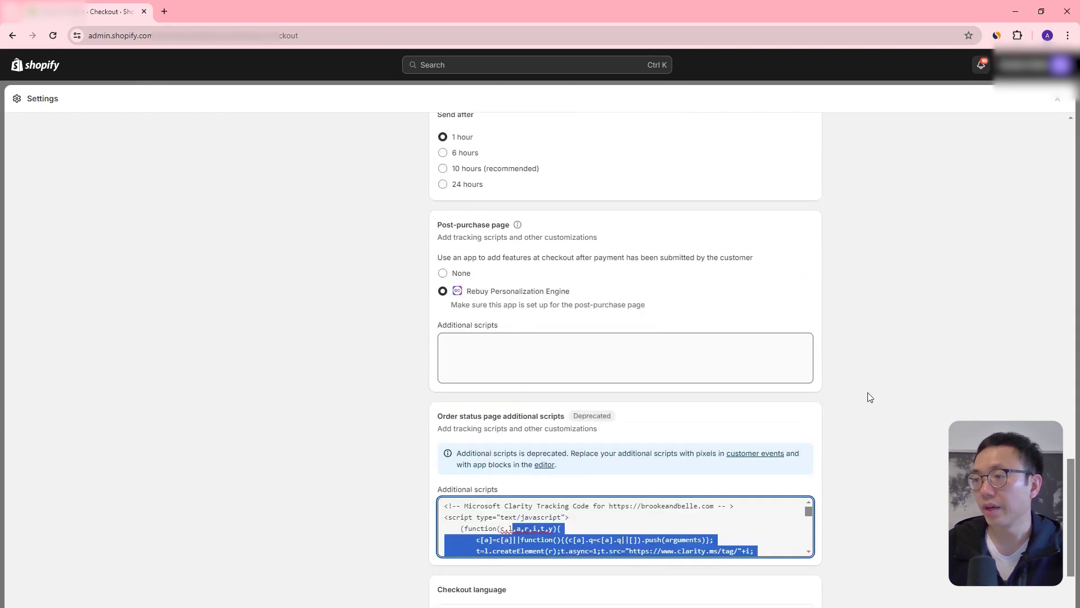
{"action": "scroll", "coordinate": [912, 396], "scroll_direction": "up", "scroll_amount": 4}
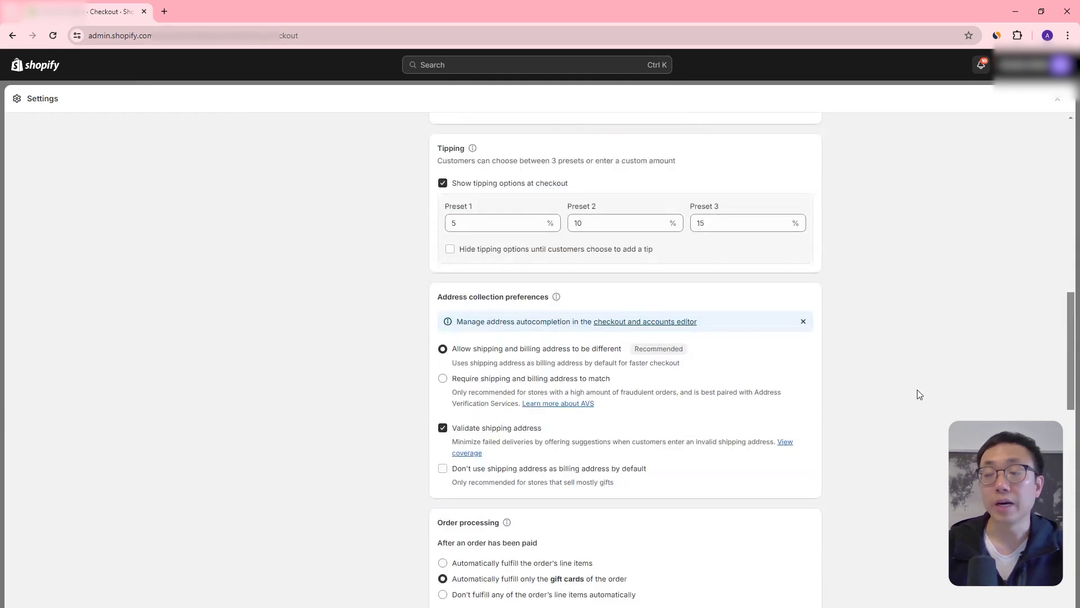
{"action": "scroll", "coordinate": [841, 326], "scroll_direction": "up", "scroll_amount": 4}
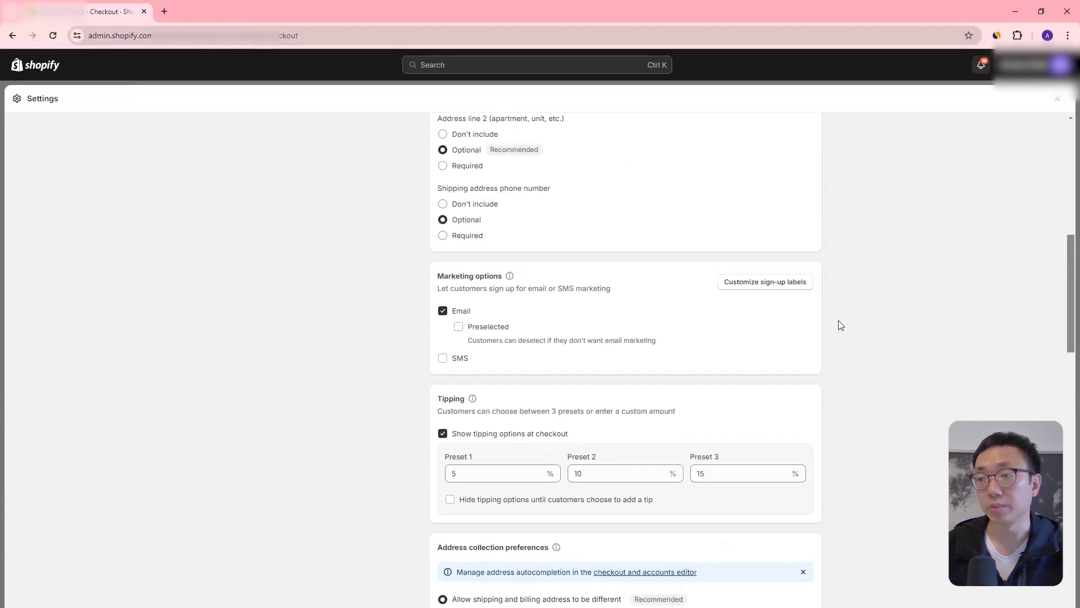
{"action": "scroll", "coordinate": [841, 325], "scroll_direction": "up", "scroll_amount": 6}
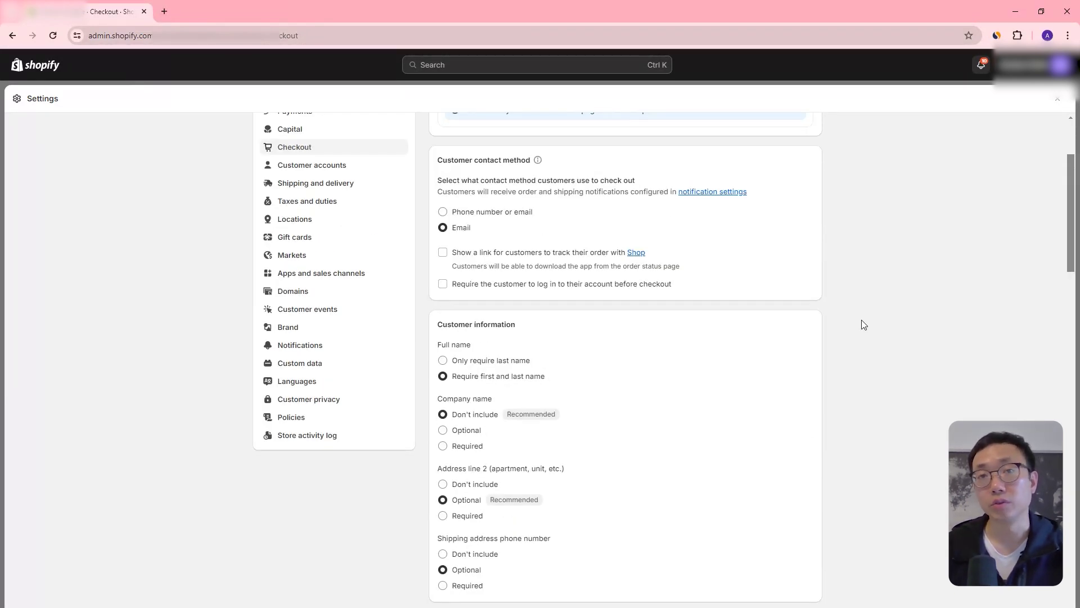
{"action": "left_click_drag", "start_coordinate": [1072, 280], "coordinate": [1024, 147]}
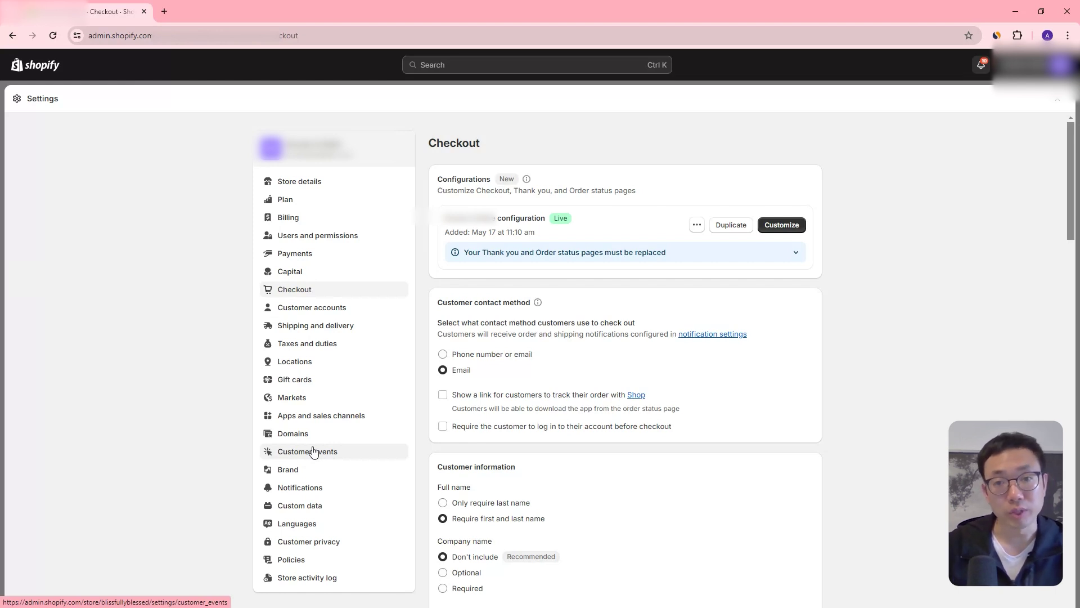
{"action": "key", "text": "alt+Tab"}
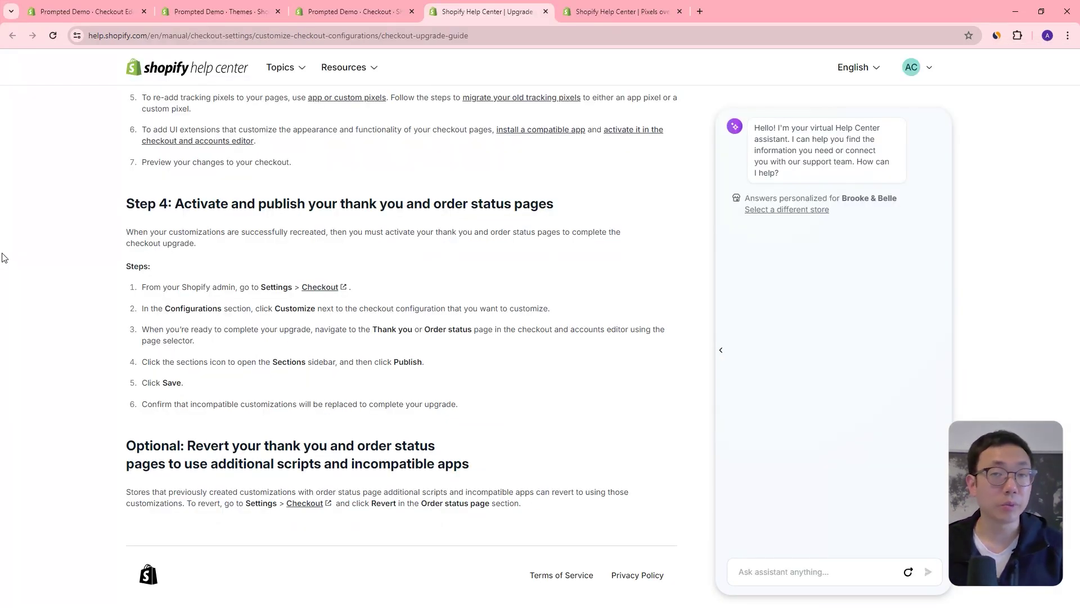